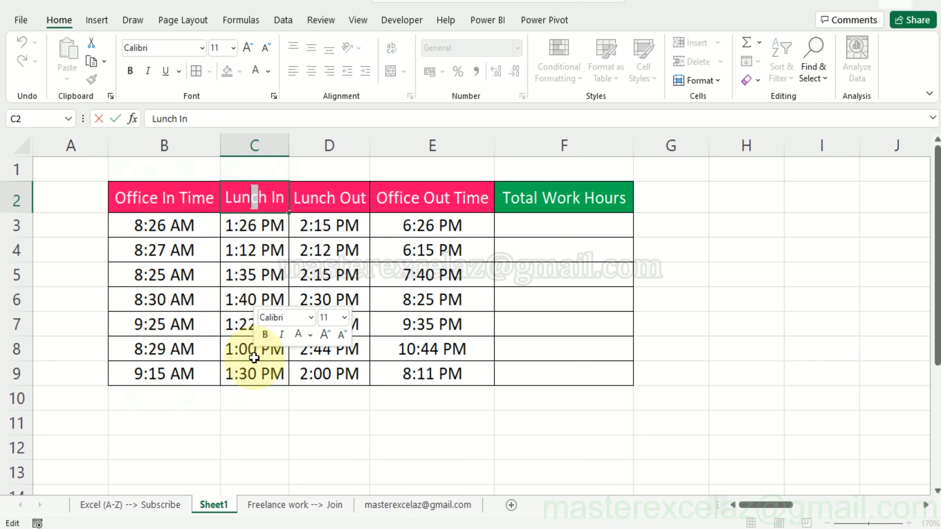
# Step: Review the Lunch In, Lunch Out and Office Out Time columns and the Total Work Hours heading
pyautogui.moveTo(246, 196); pyautogui.dragTo(259, 366)
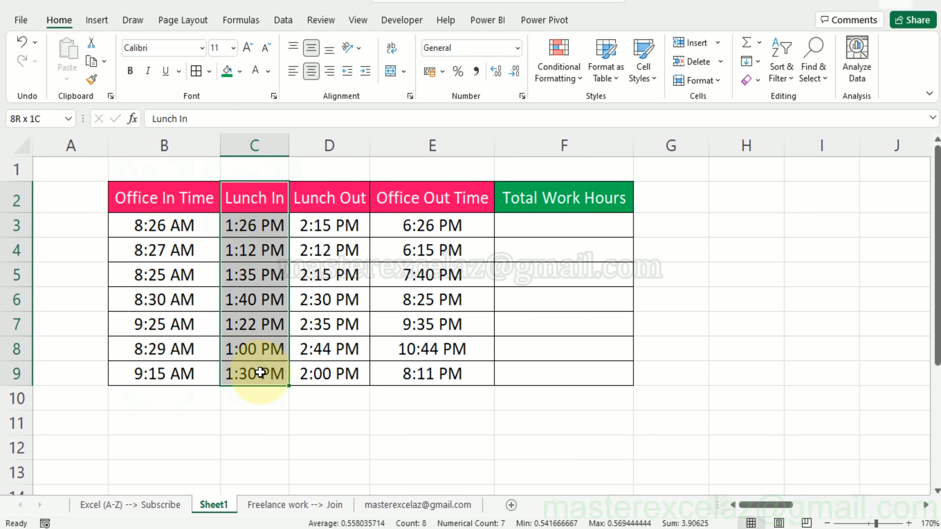
pyautogui.click(355, 196)
pyautogui.moveTo(336, 198); pyautogui.dragTo(336, 368)
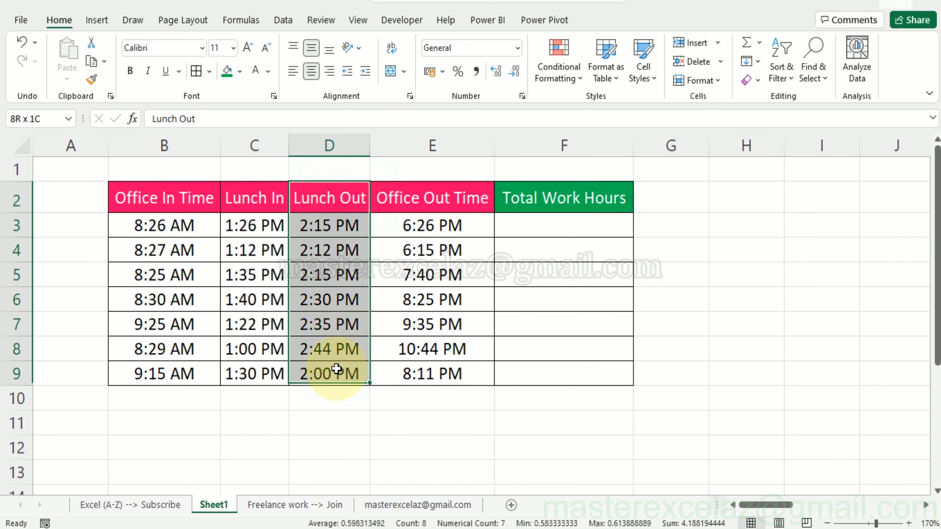
pyautogui.click(432, 195)
pyautogui.moveTo(433, 196)
pyautogui.mouseDown()
pyautogui.moveTo(431, 326)
pyautogui.moveTo(442, 379)
pyautogui.mouseUp()
pyautogui.click(572, 200)
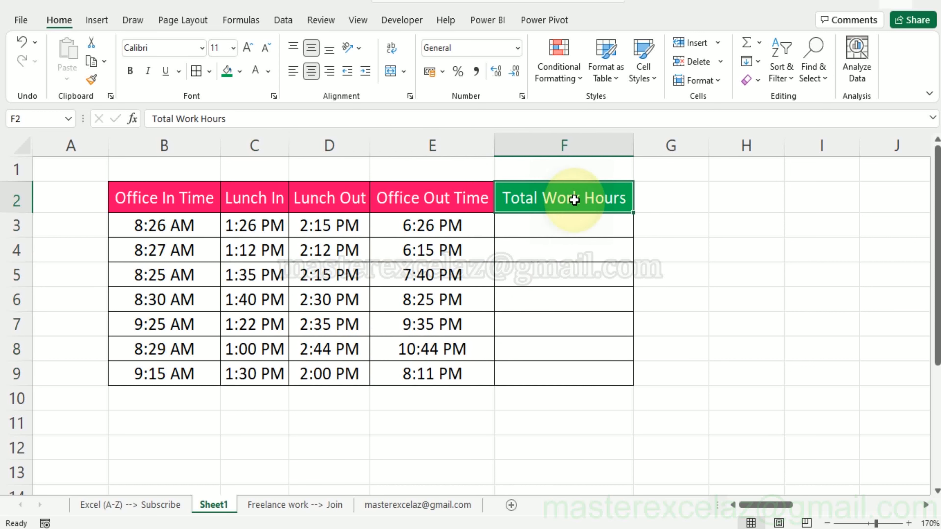
# Step: Enter =MOD(E3-B3,1) in F3 to calculate the time between office in and office out
pyautogui.click(549, 226)
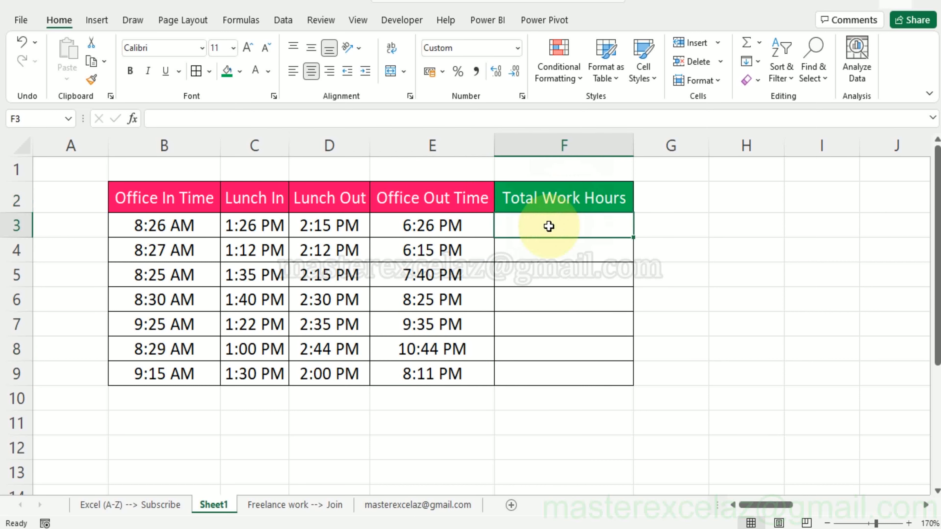
pyautogui.write('=')
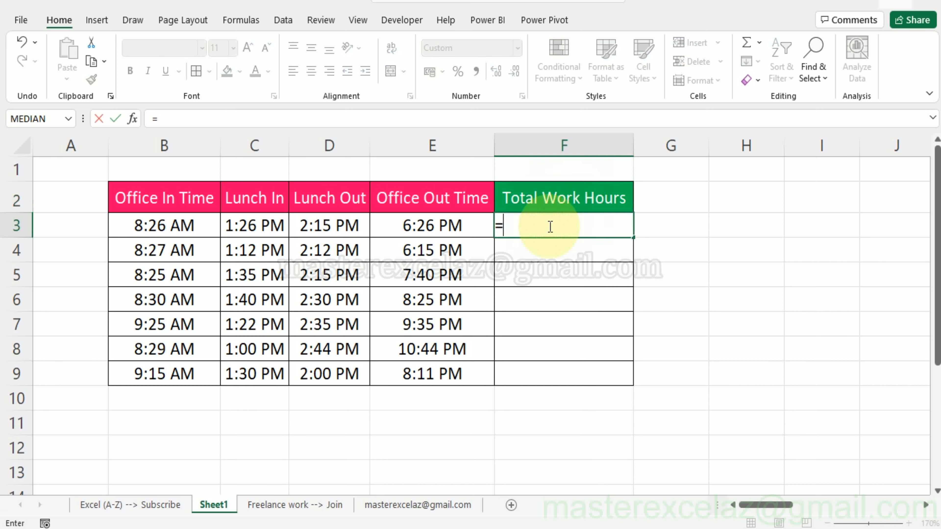
pyautogui.write('mod')
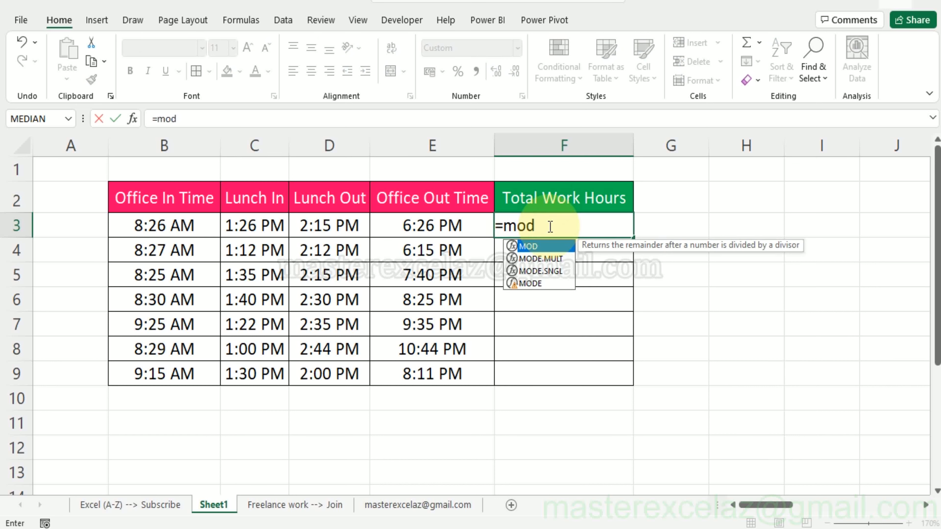
pyautogui.write('(')
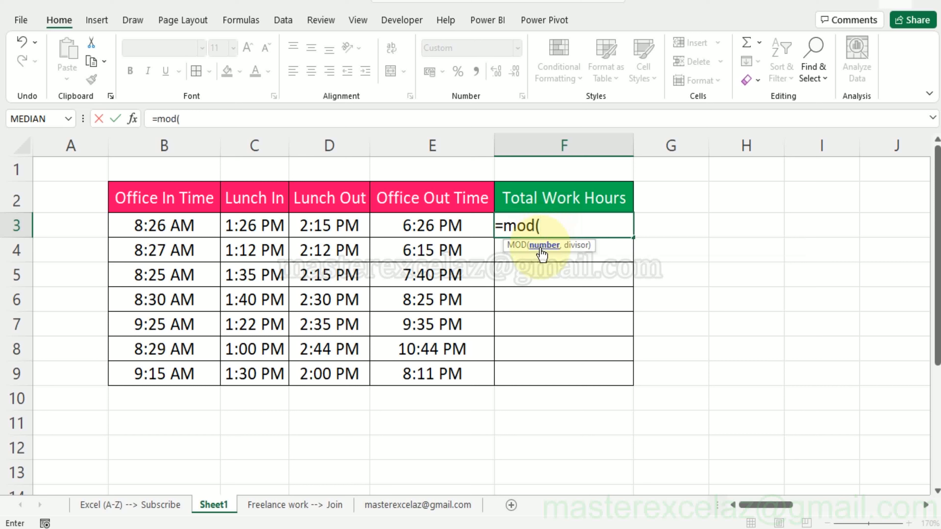
pyautogui.click(436, 226)
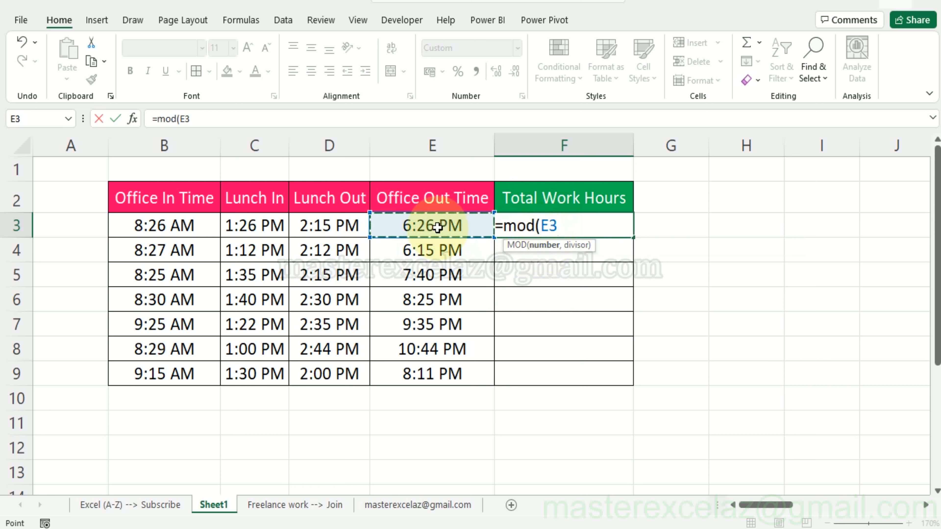
pyautogui.write('-')
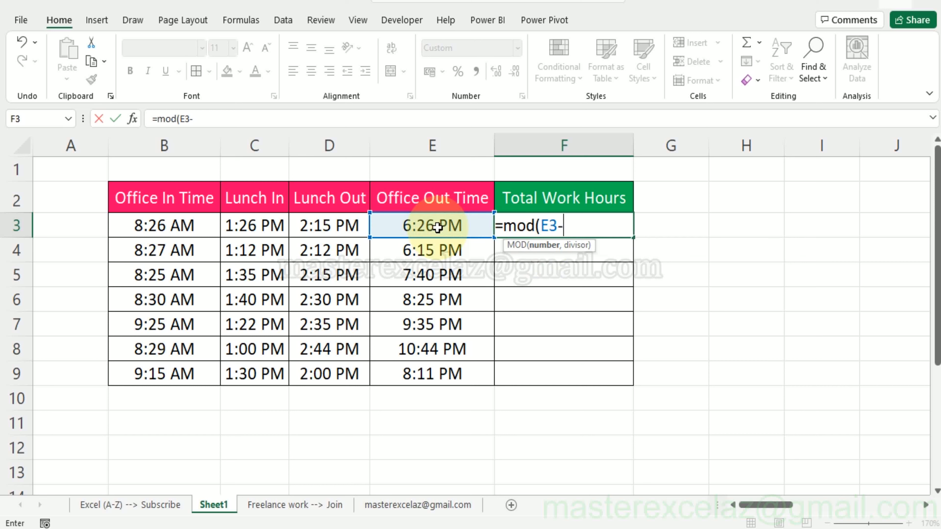
pyautogui.click(171, 223)
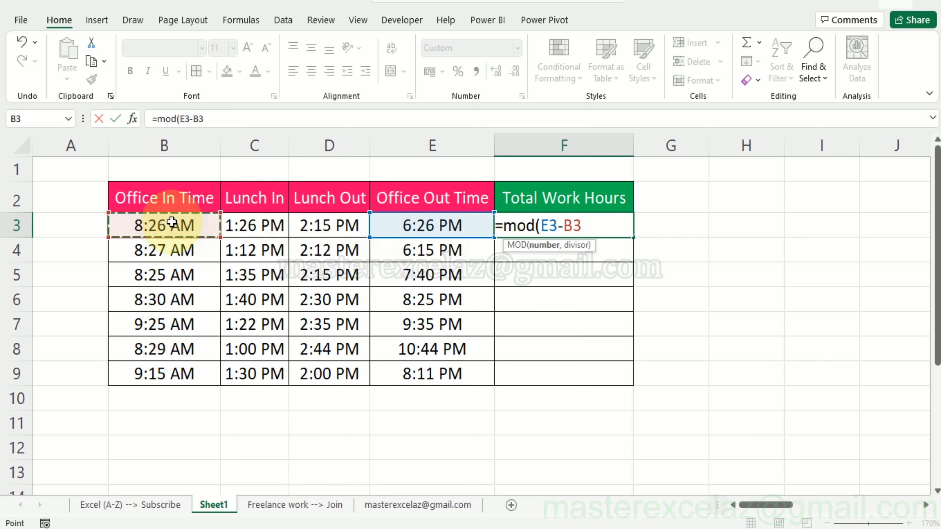
pyautogui.write(',')
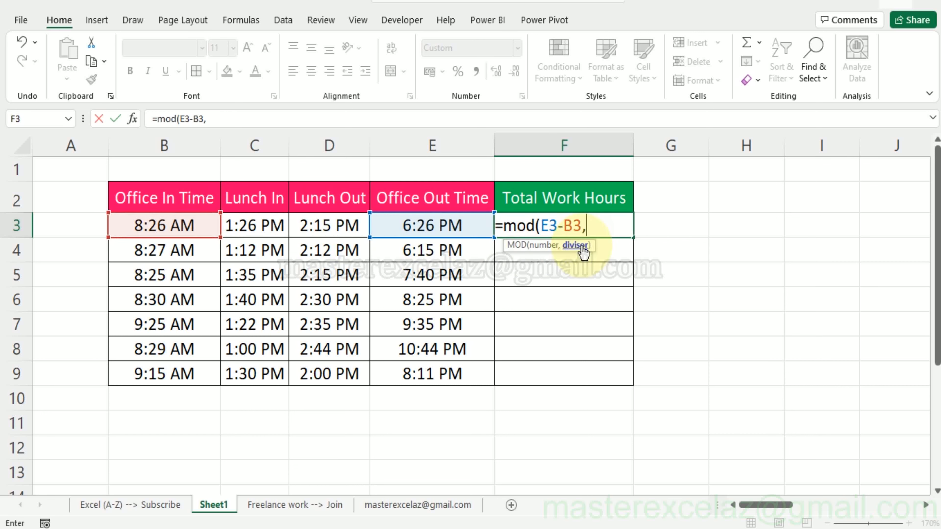
pyautogui.write('1)')
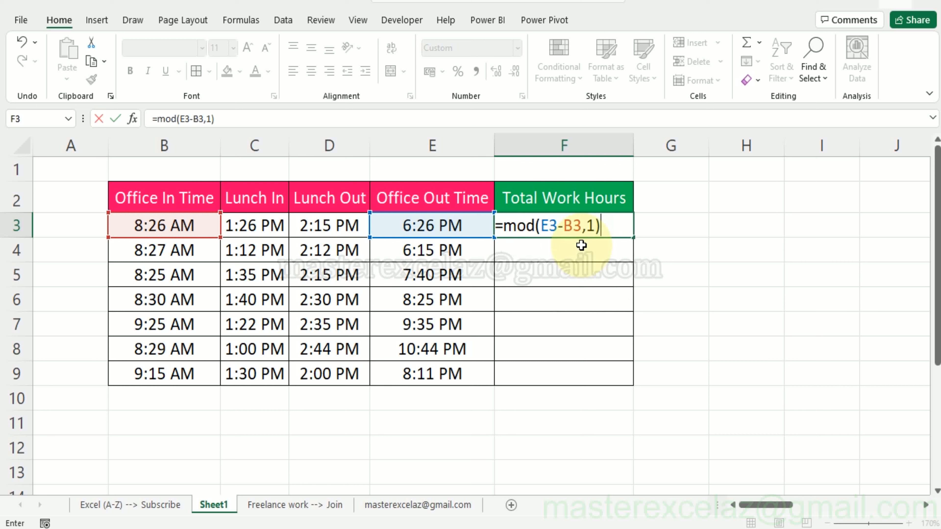
pyautogui.press('Return')
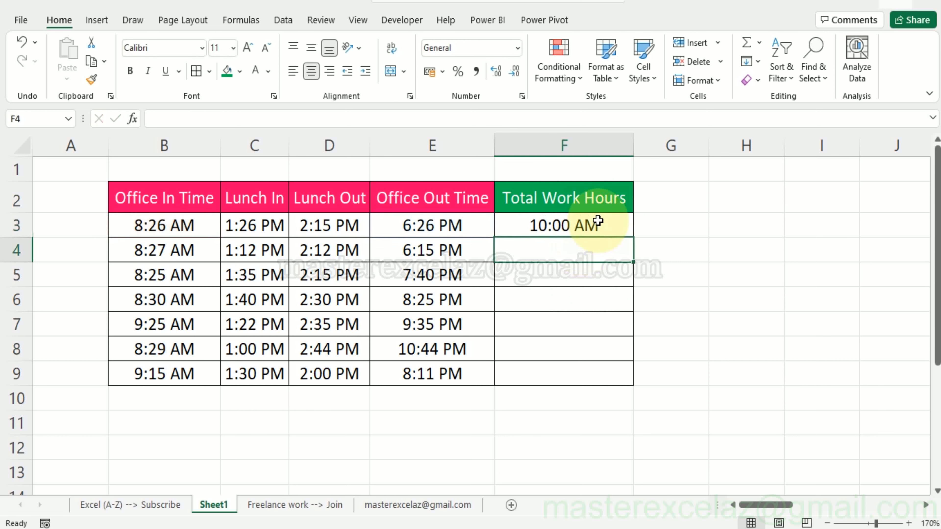
# Step: Extend the formula in F3 with -MOD(D3-C3,1) to subtract the lunch break from the work time
pyautogui.click(598, 226)
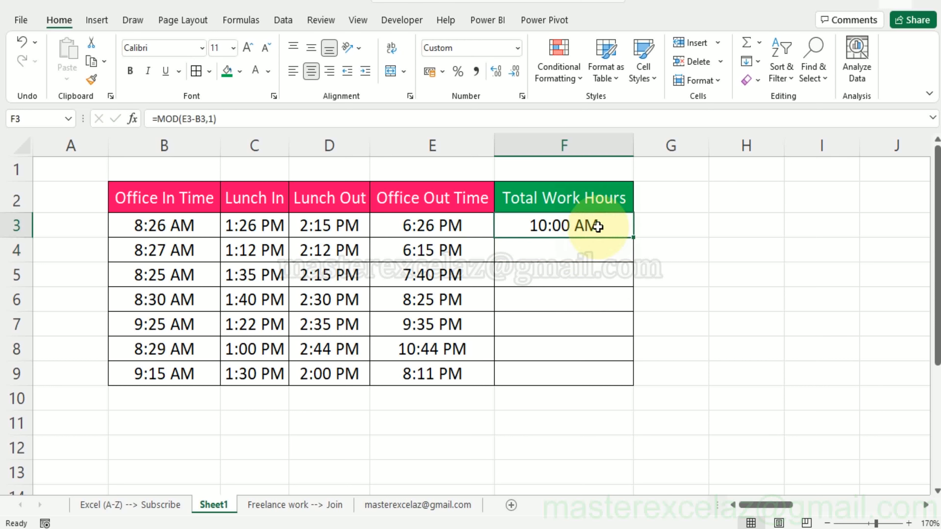
pyautogui.doubleClick(598, 225)
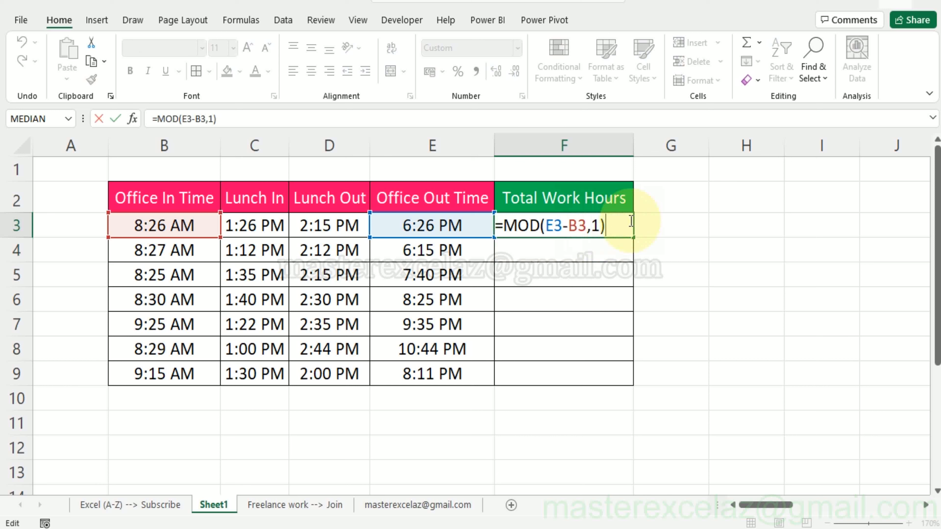
pyautogui.write('-mod(')
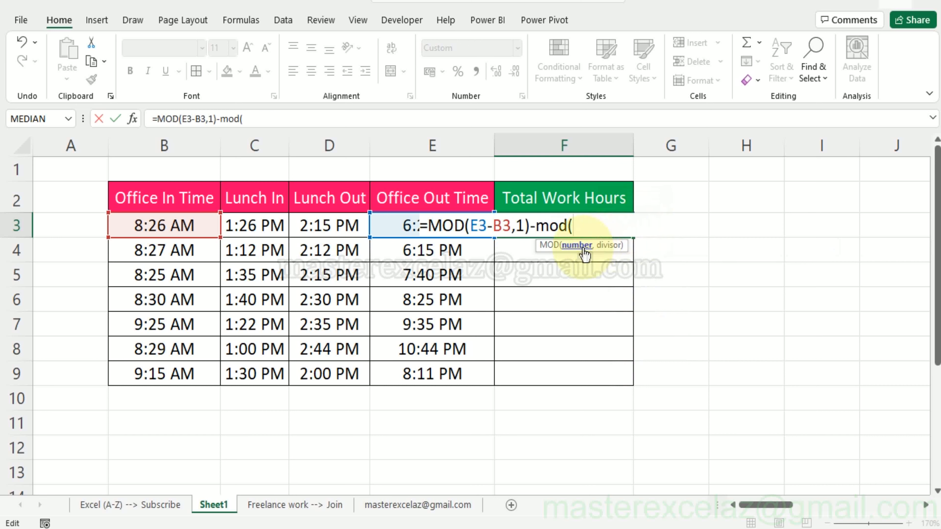
pyautogui.click(313, 227)
pyautogui.write('-')
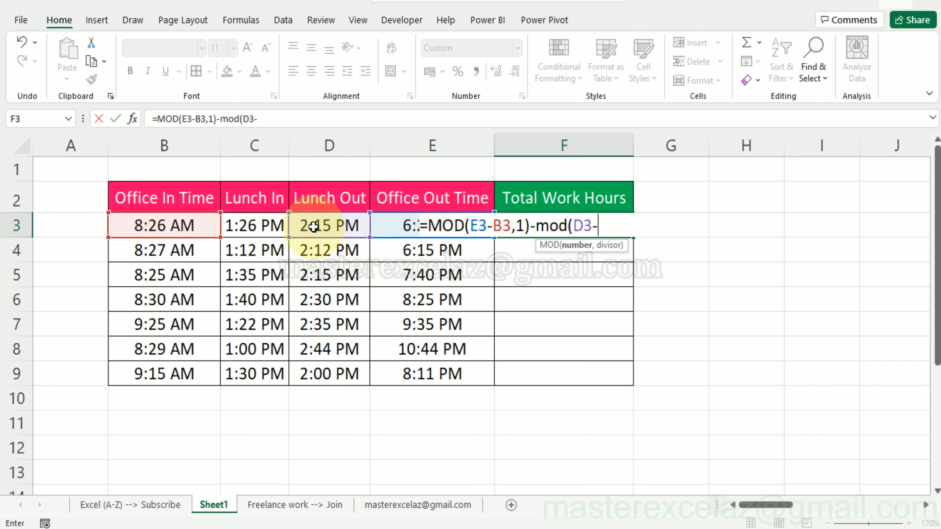
pyautogui.click(248, 224)
pyautogui.write(',')
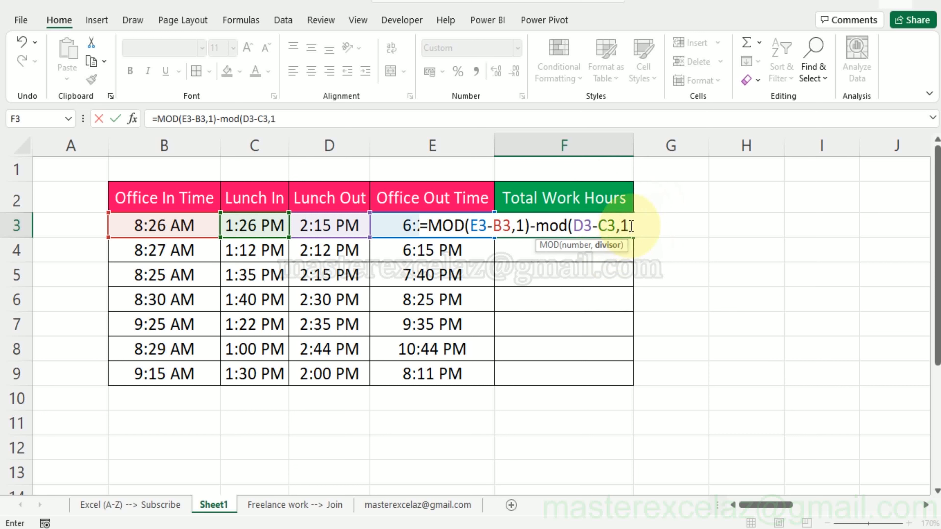
pyautogui.write('1)')
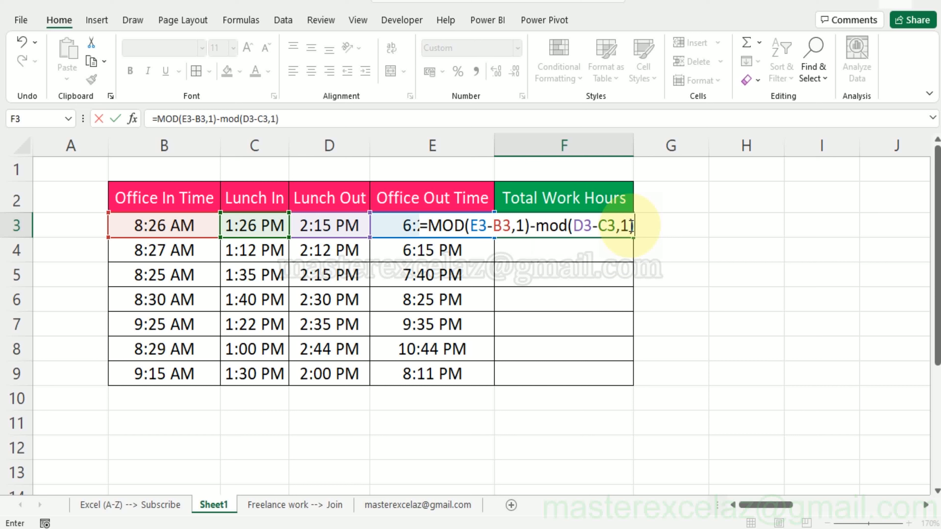
pyautogui.press('Return')
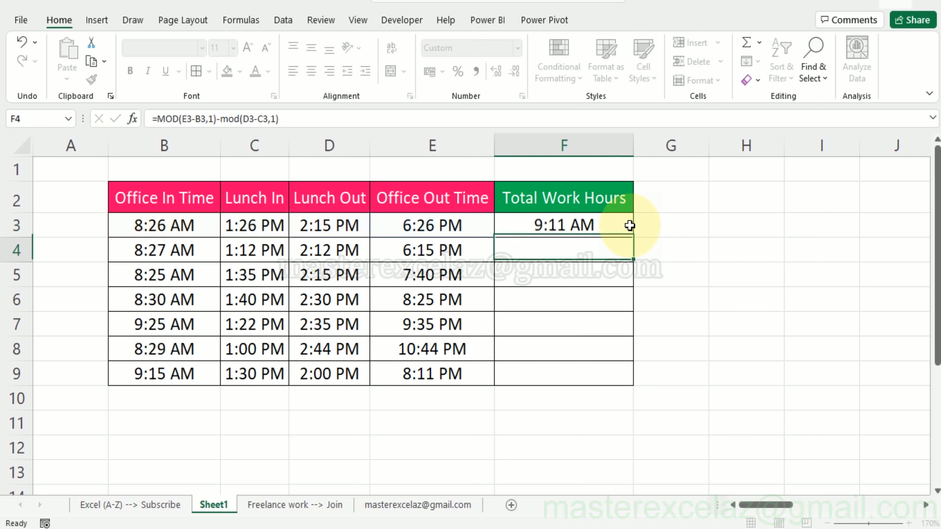
# Step: Wrap the F3 formula in the TEXT function with the format "h:mm" so it returns hours and minutes
pyautogui.click(592, 220)
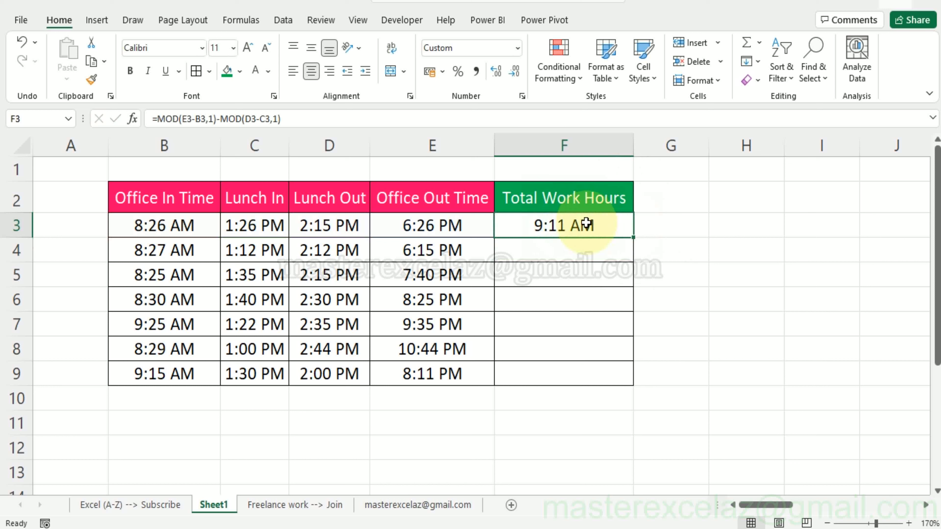
pyautogui.doubleClick(586, 223)
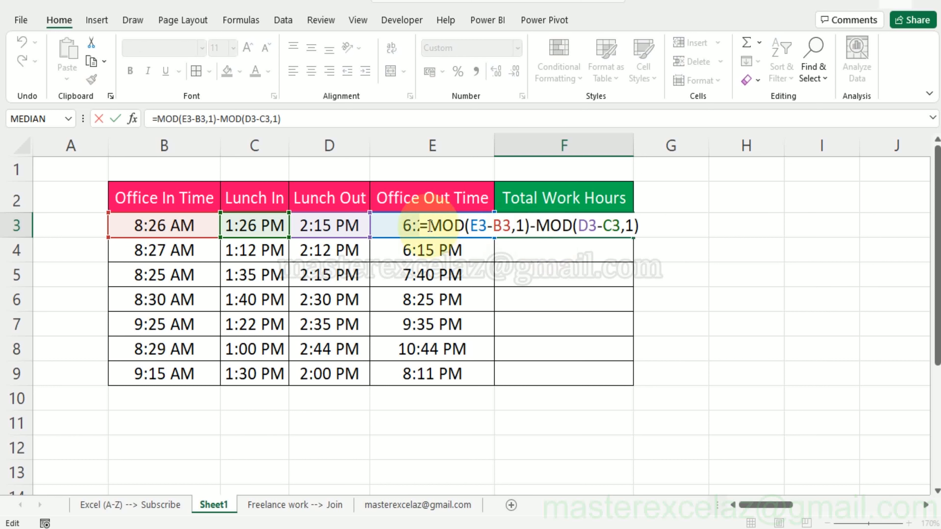
pyautogui.write('text')
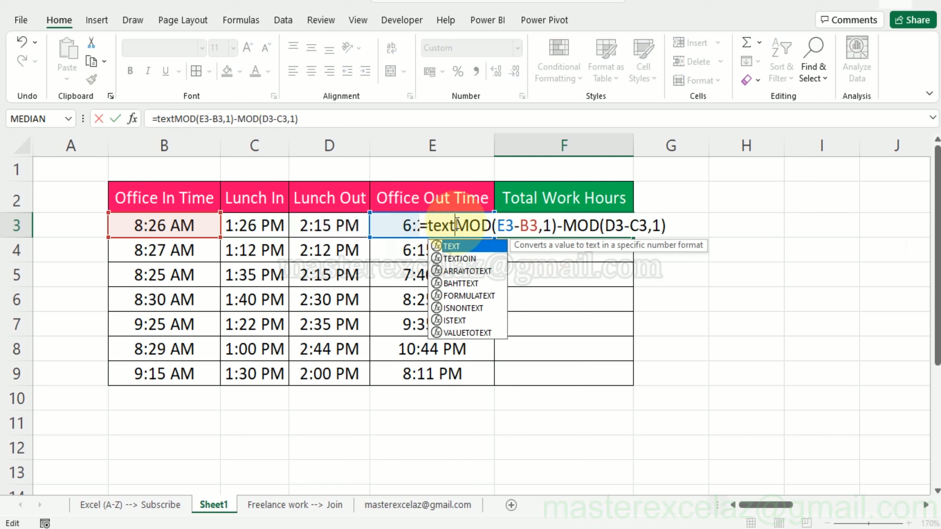
pyautogui.write('(')
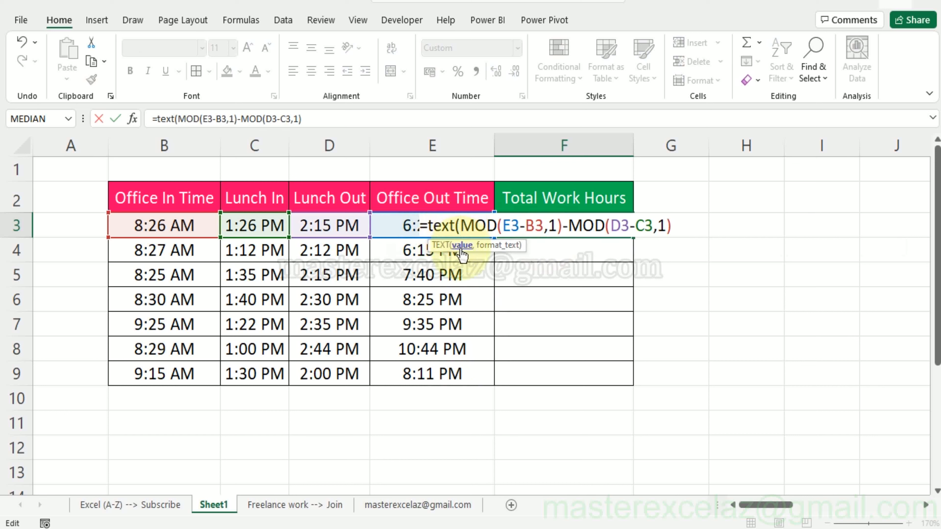
pyautogui.click(679, 226)
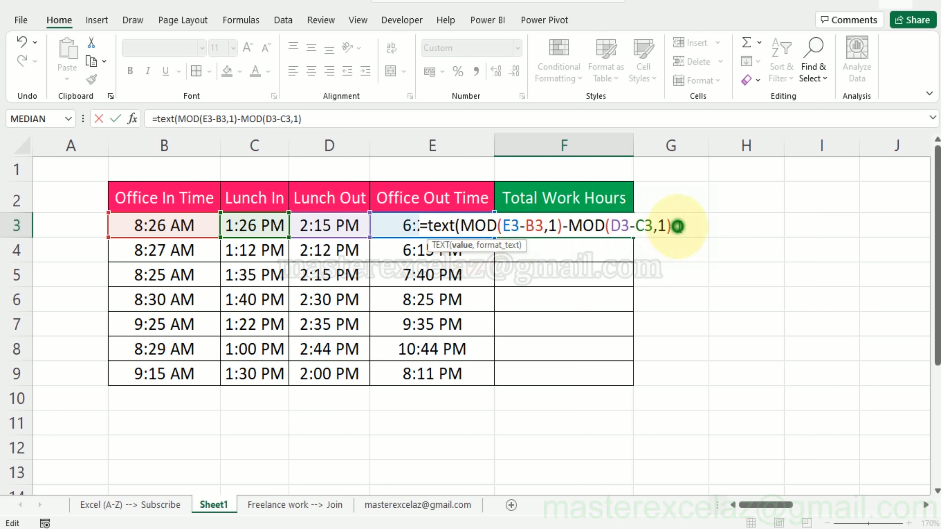
pyautogui.write(',"h:')
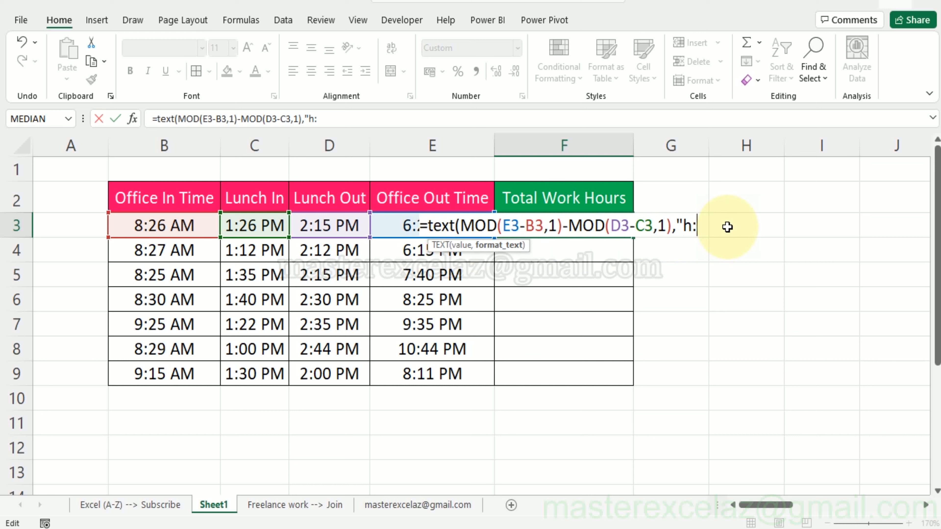
pyautogui.write('mm')
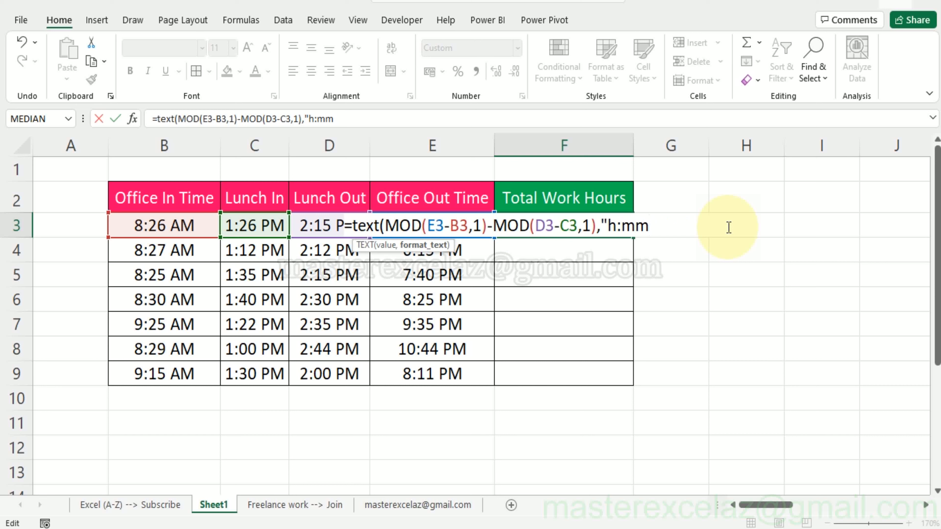
pyautogui.write('")')
pyautogui.press('Return')
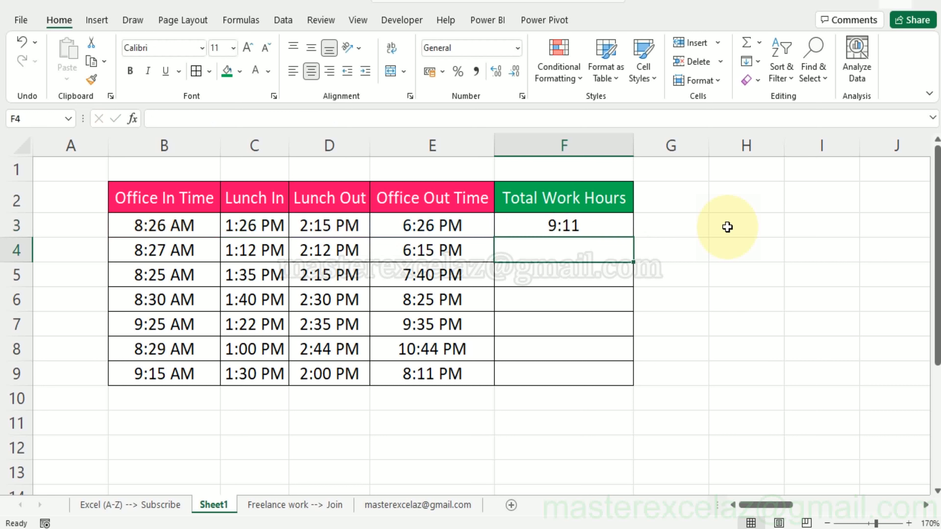
# Step: Fill the F3 formula down through F9 and check the copied formulas in F4 and F7
pyautogui.click(568, 226)
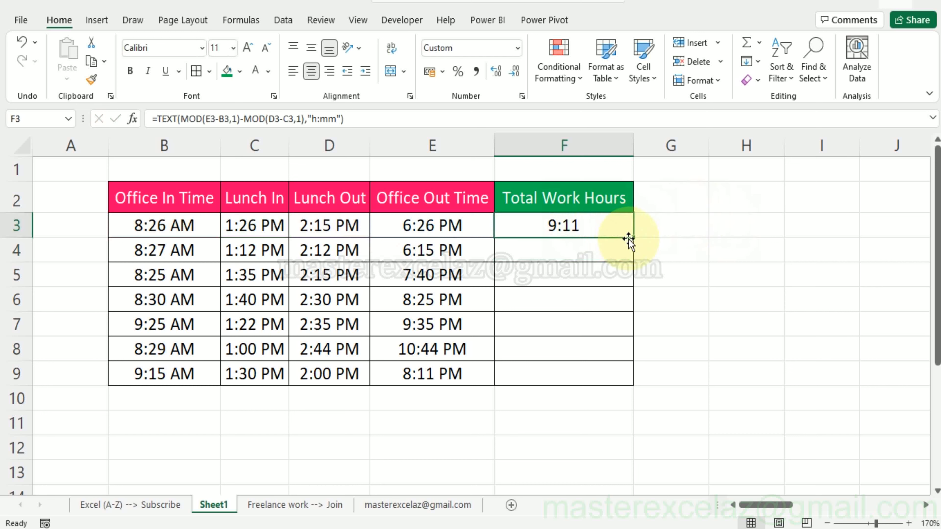
pyautogui.moveTo(633, 240); pyautogui.dragTo(633, 382)
pyautogui.click(585, 250)
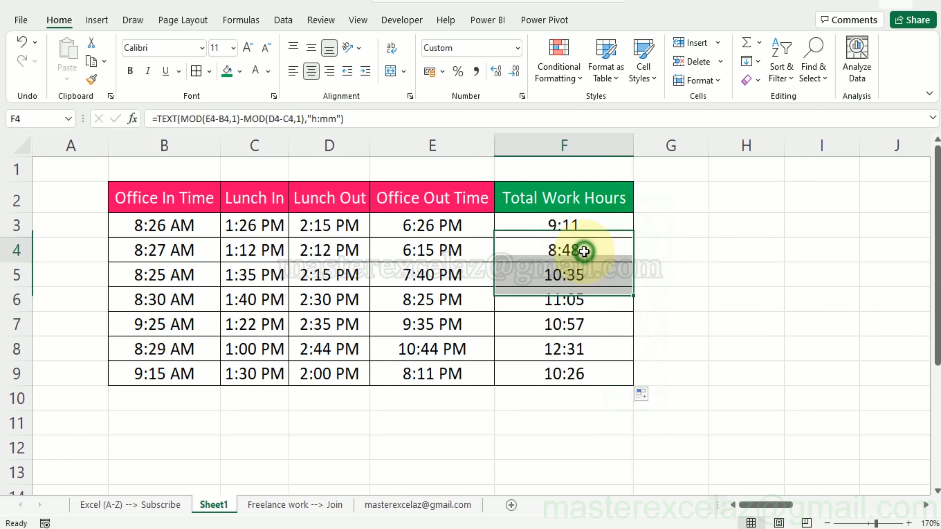
pyautogui.click(569, 323)
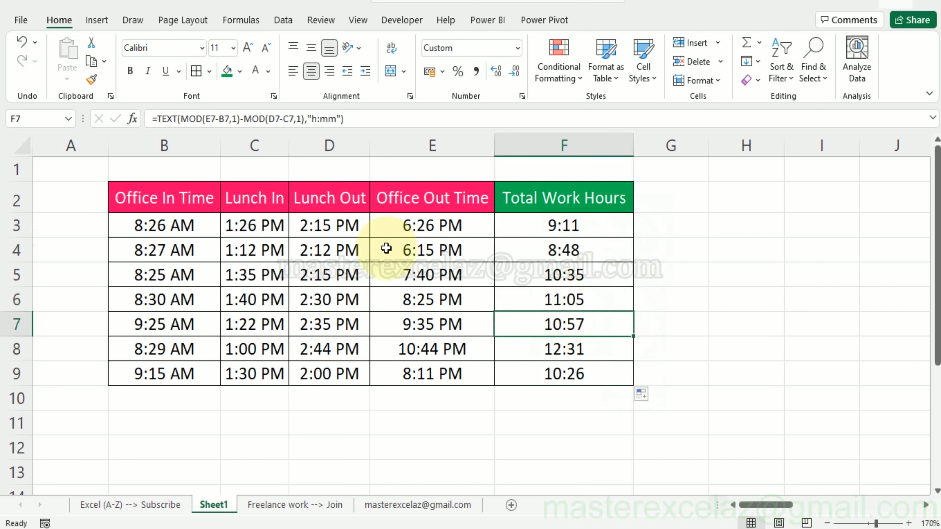
# Step: Change the first Office Out Time in E3 to 22:15:00
pyautogui.doubleClick(405, 227)
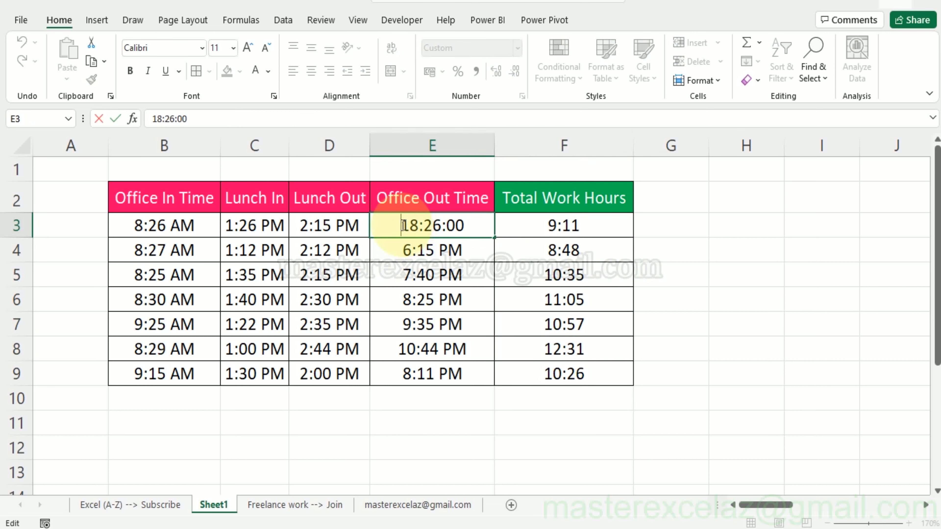
pyautogui.moveTo(401, 226); pyautogui.dragTo(417, 226)
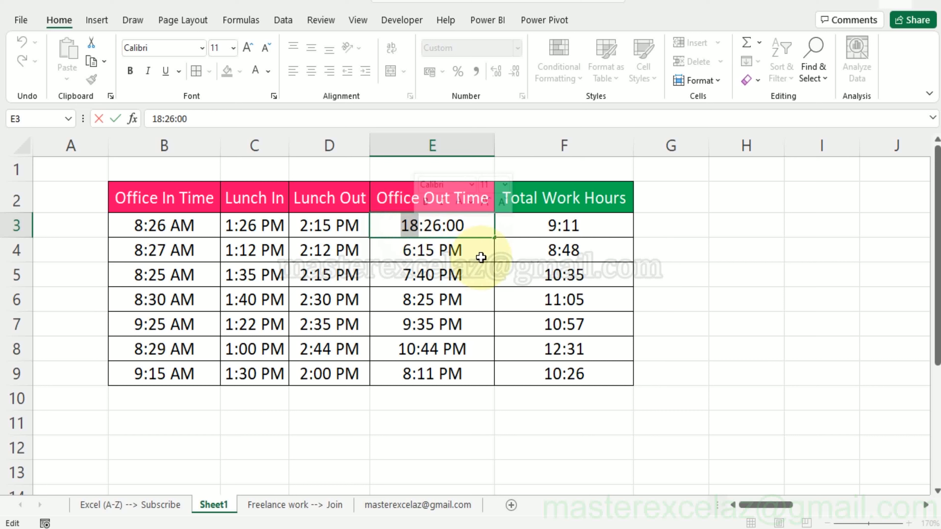
pyautogui.write('22')
pyautogui.hotkey('shift', 'Right')
pyautogui.hotkey('shift', 'Right')
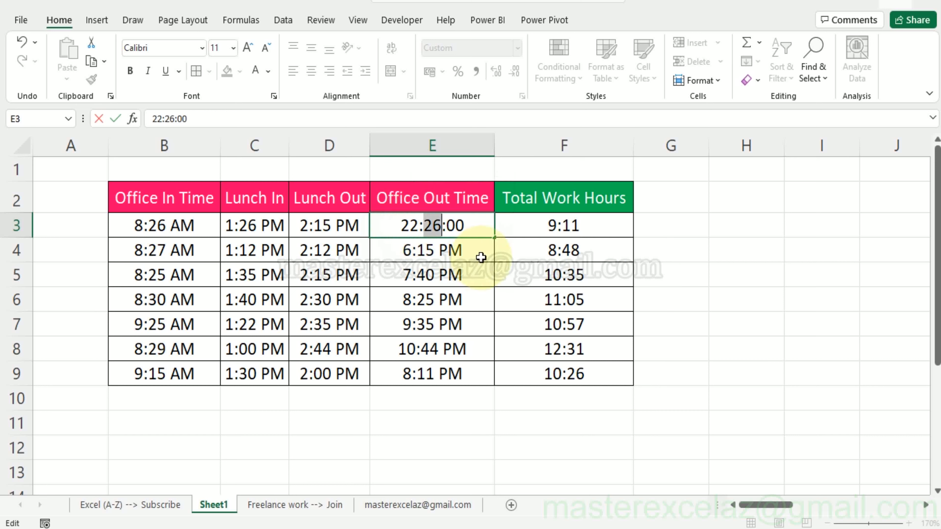
pyautogui.write('15')
pyautogui.press('Return')
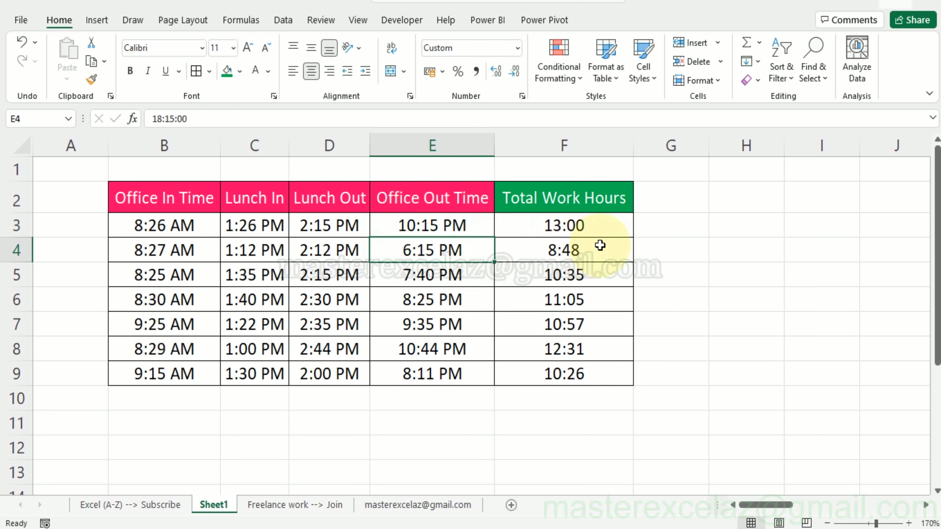
# Step: Change the first Lunch Out time in D3 to 15:15:00
pyautogui.click(596, 230)
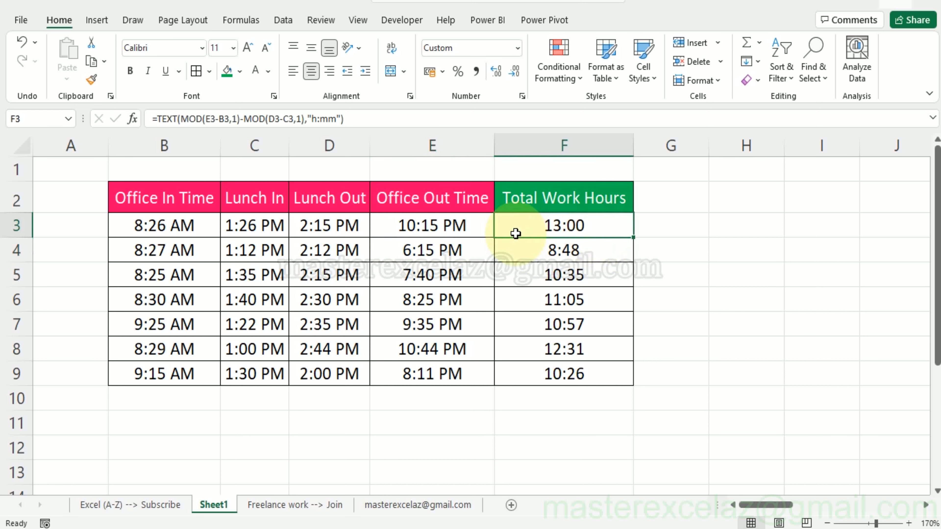
pyautogui.click(310, 225)
pyautogui.press('F2')
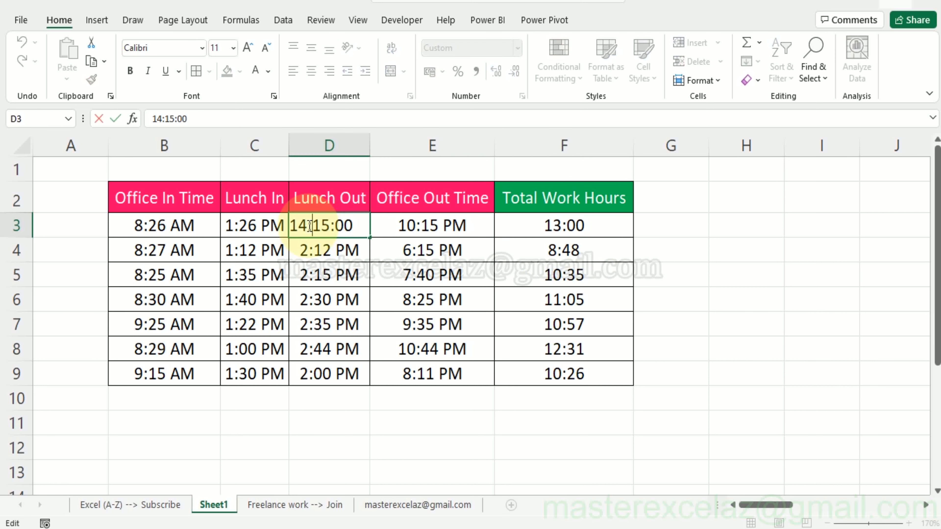
pyautogui.doubleClick(309, 225)
pyautogui.write('15')
pyautogui.press('Return')
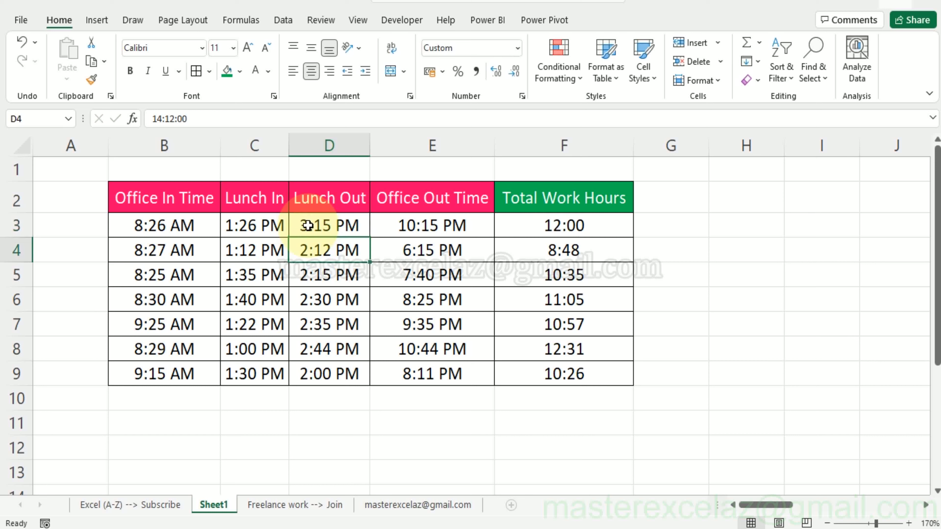
# Step: Change the first Lunch In time in C3 to 14:00:00
pyautogui.press('Up')
pyautogui.press('Left')
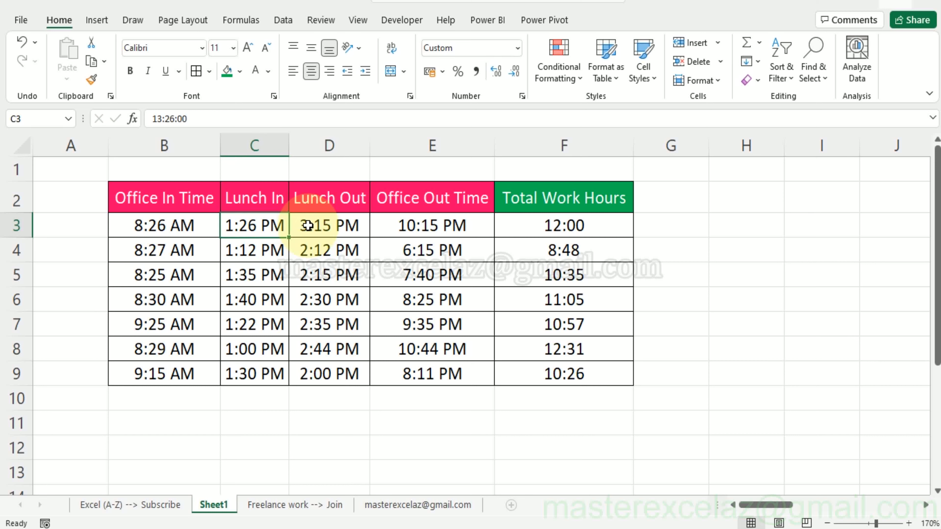
pyautogui.press('F2')
pyautogui.press('Left')
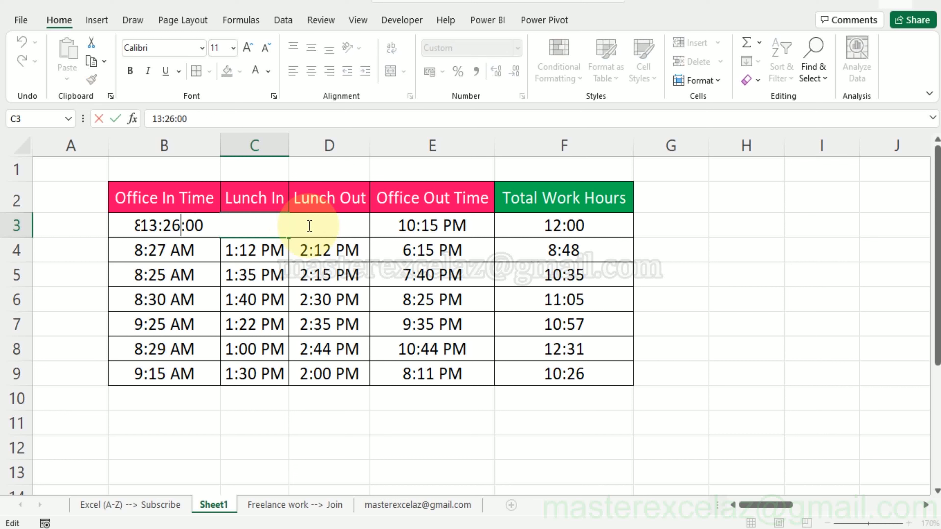
pyautogui.hotkey('shift', 'Right')
pyautogui.write('4')
pyautogui.press('Right')
pyautogui.hotkey('shift', 'Right')
pyautogui.hotkey('shift', 'Right')
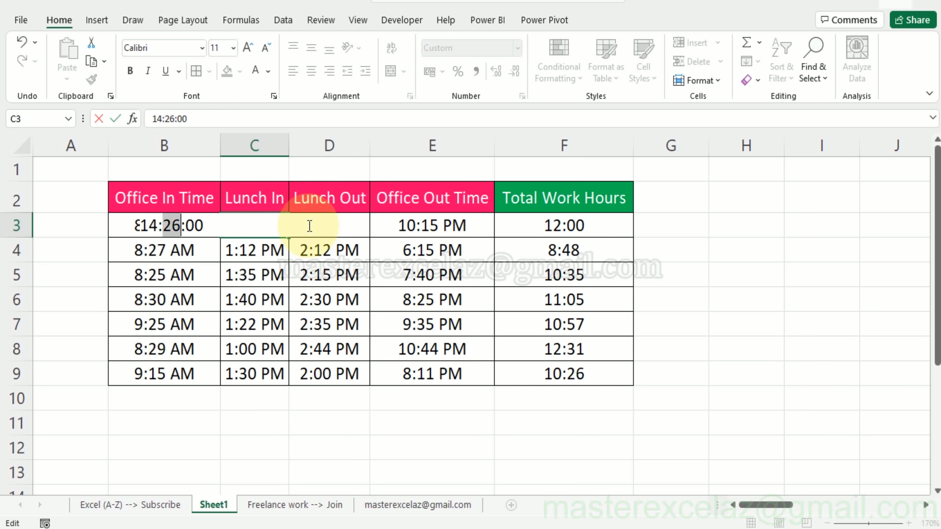
pyautogui.write('00')
pyautogui.press('Return')
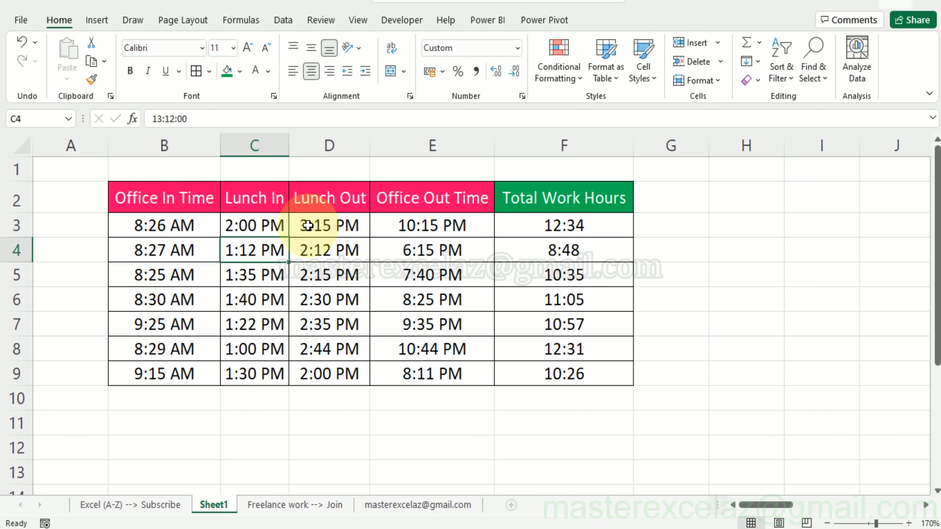
# Step: Copy the F3 formula without its equals sign and paste it as plain text into D11
pyautogui.press('Up')
pyautogui.press('Right')
pyautogui.press('Right')
pyautogui.press('Right')
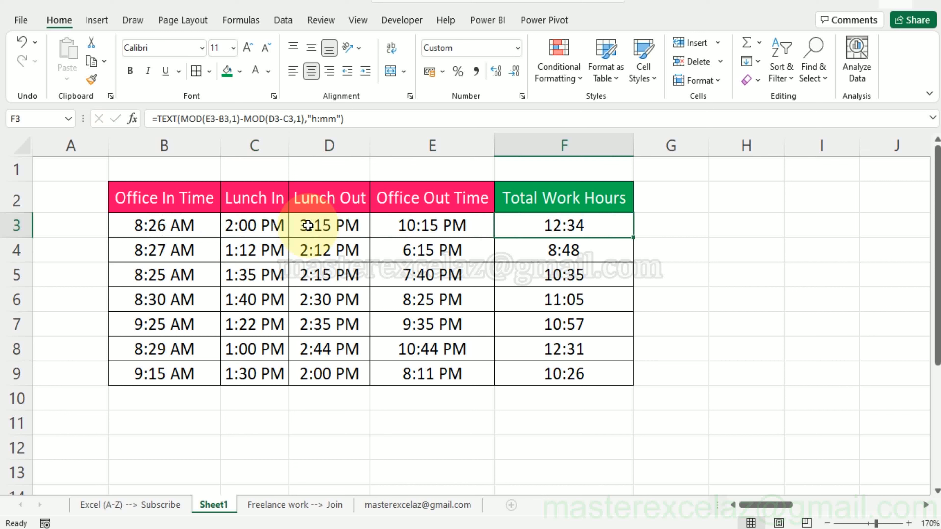
pyautogui.doubleClick(577, 225)
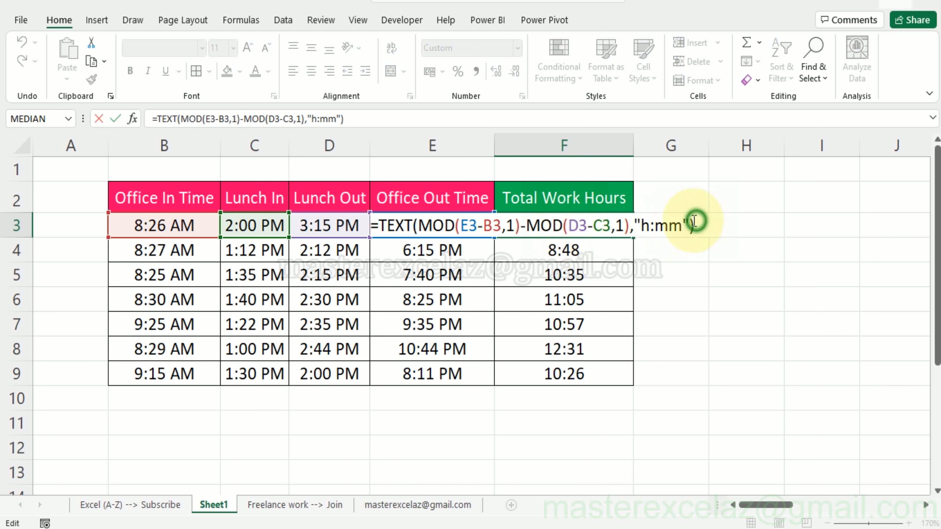
pyautogui.moveTo(694, 226); pyautogui.dragTo(379, 227)
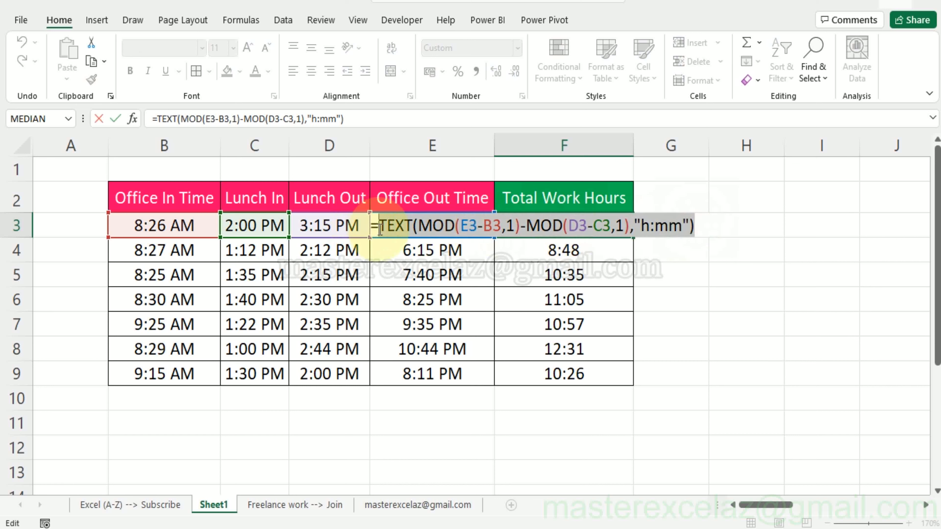
pyautogui.hotkey('ctrl', 'c')
pyautogui.press('Escape')
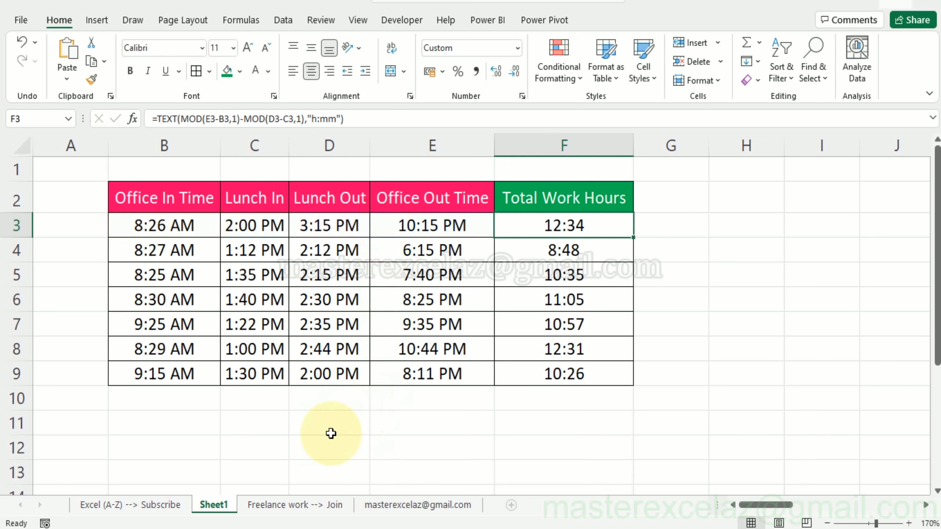
pyautogui.click(313, 427)
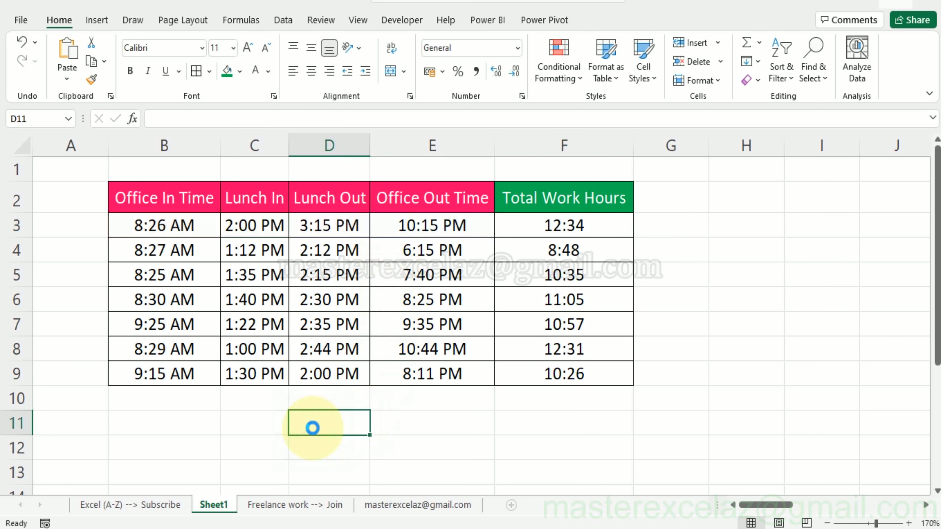
pyautogui.hotkey('ctrl', 'v')
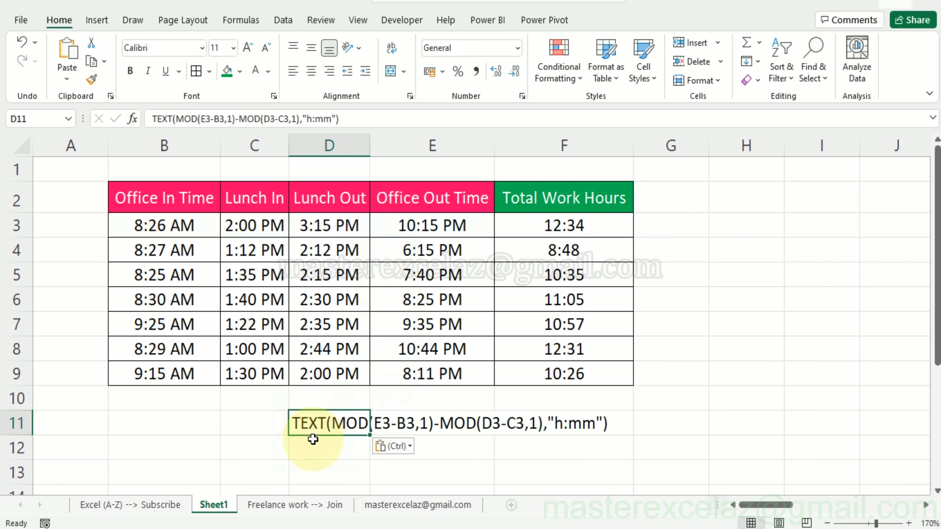
# Step: Open the screen annotation tool and draw a red box around the formula text in row 11
pyautogui.click(312, 447)
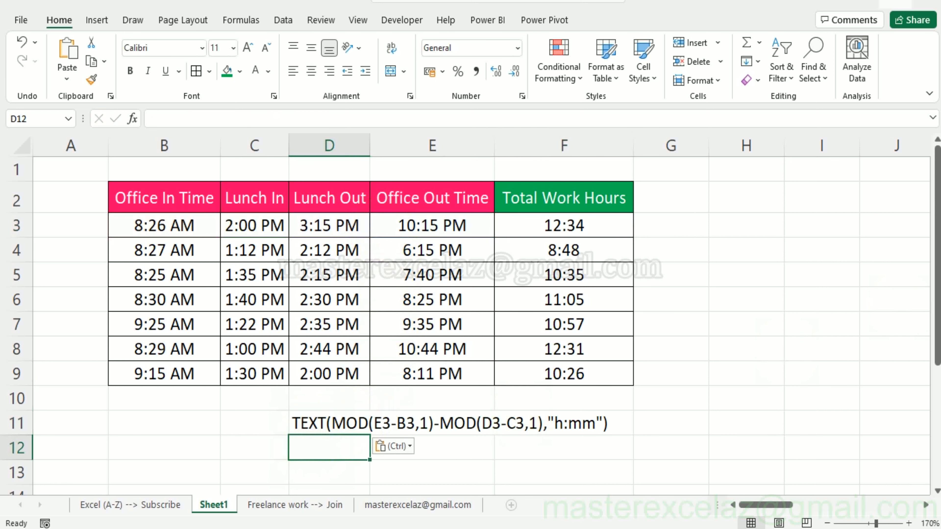
pyautogui.click(903, 2)
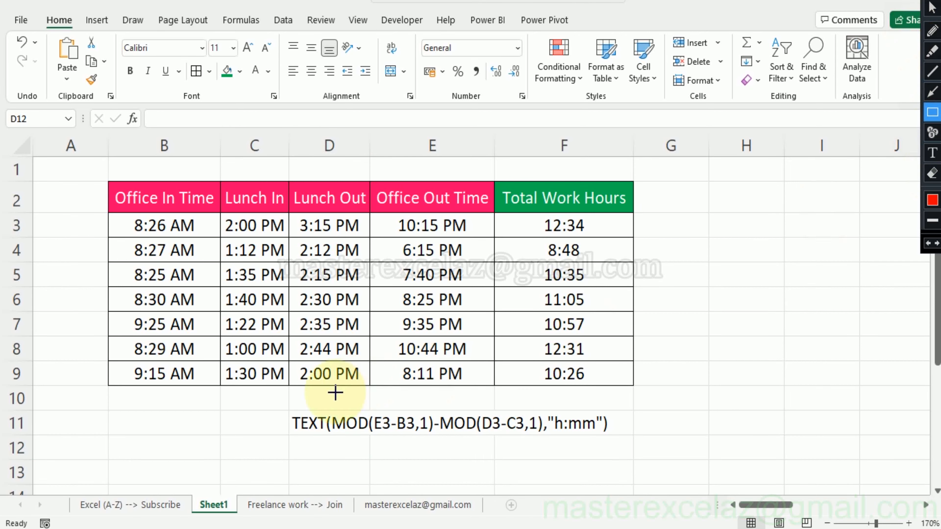
pyautogui.moveTo(286, 410)
pyautogui.mouseDown()
pyautogui.moveTo(424, 443)
pyautogui.moveTo(631, 445)
pyautogui.mouseUp()
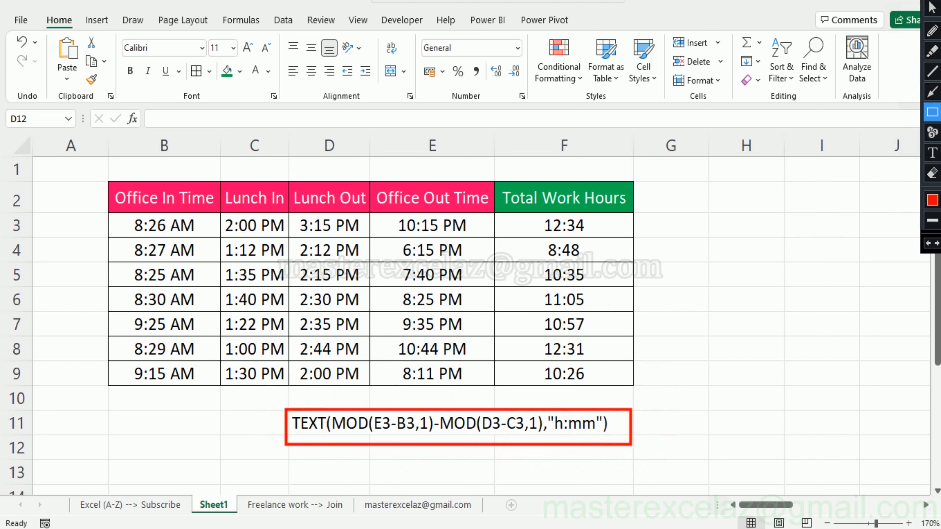
# Step: Highlight MOD(E3-B3,1) in yellow and place number markers 1 above Office Out Time and 2 above Office In Time
pyautogui.click(932, 50)
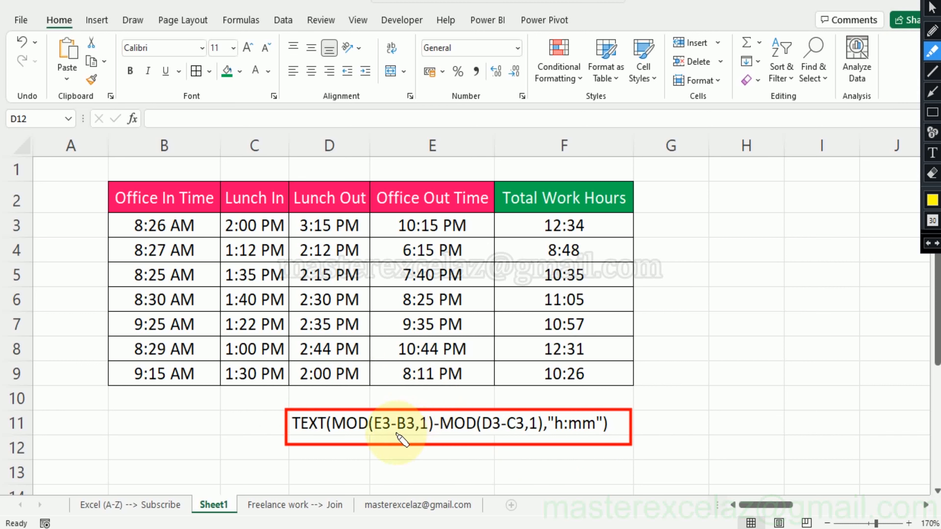
pyautogui.moveTo(328, 423); pyautogui.dragTo(432, 423)
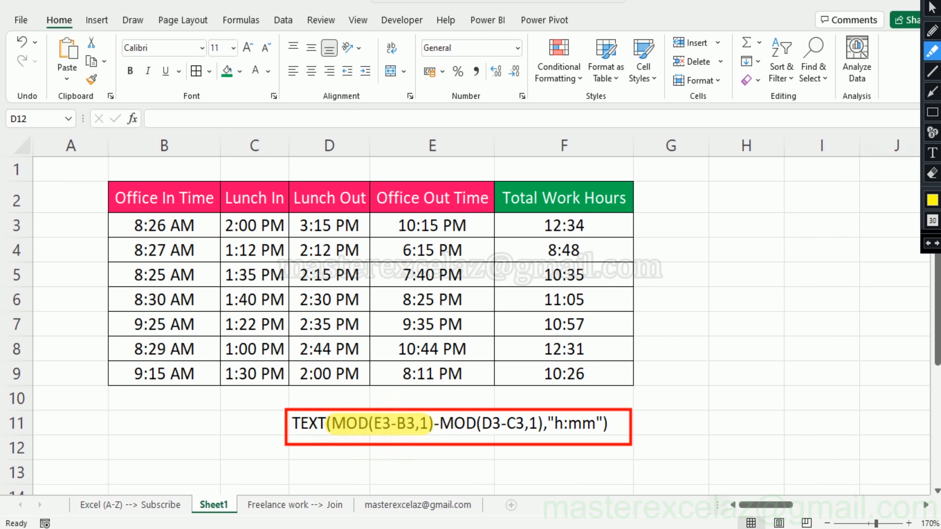
pyautogui.click(932, 132)
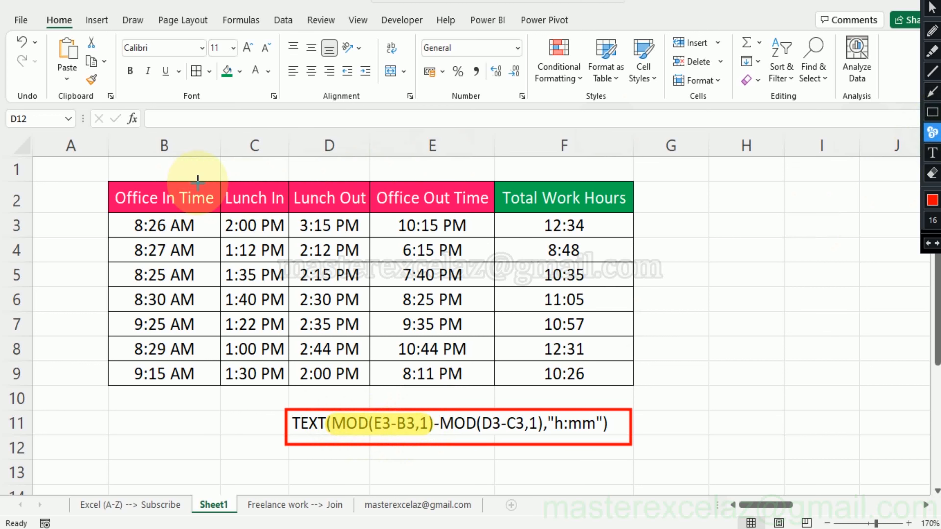
pyautogui.click(421, 168)
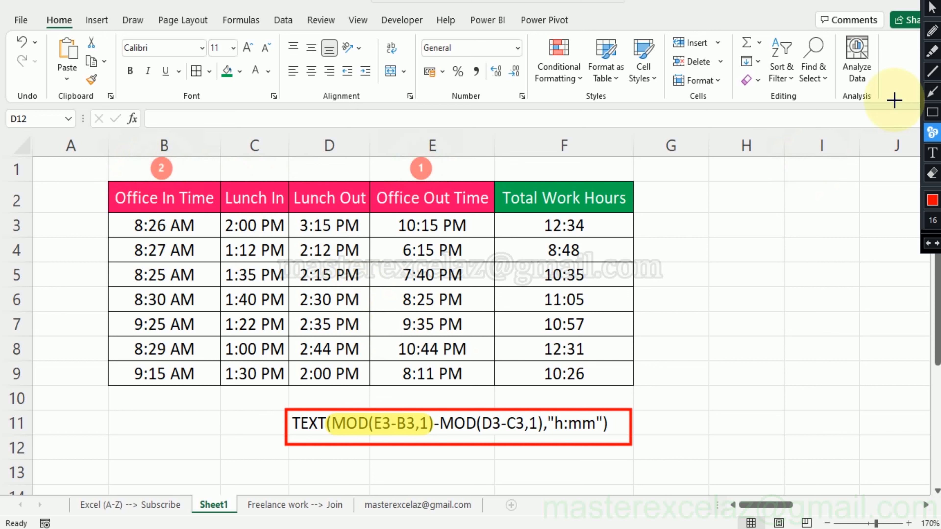
# Step: Draw pink arrows from E3 in the formula text to the Office Out Time column and from B3 to Office In Time
pyautogui.click(936, 94)
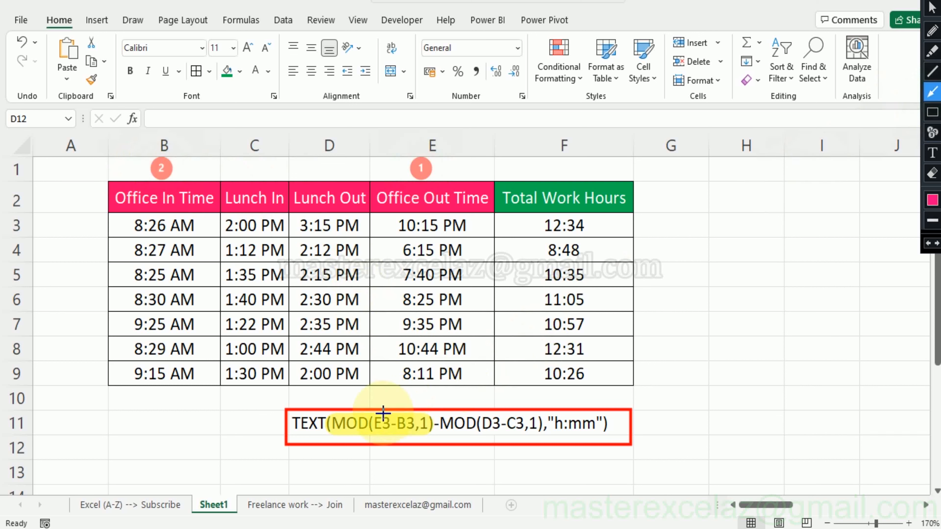
pyautogui.moveTo(383, 412); pyautogui.dragTo(415, 213)
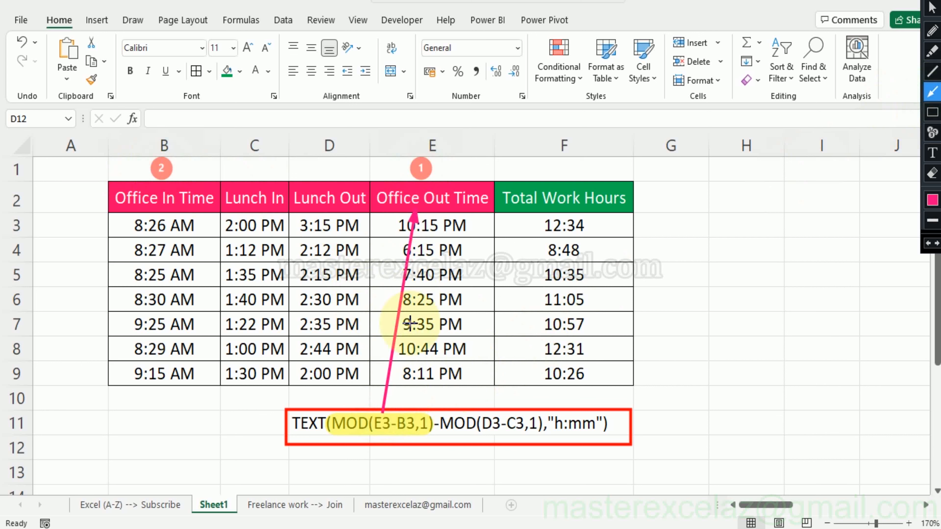
pyautogui.moveTo(402, 414); pyautogui.dragTo(169, 171)
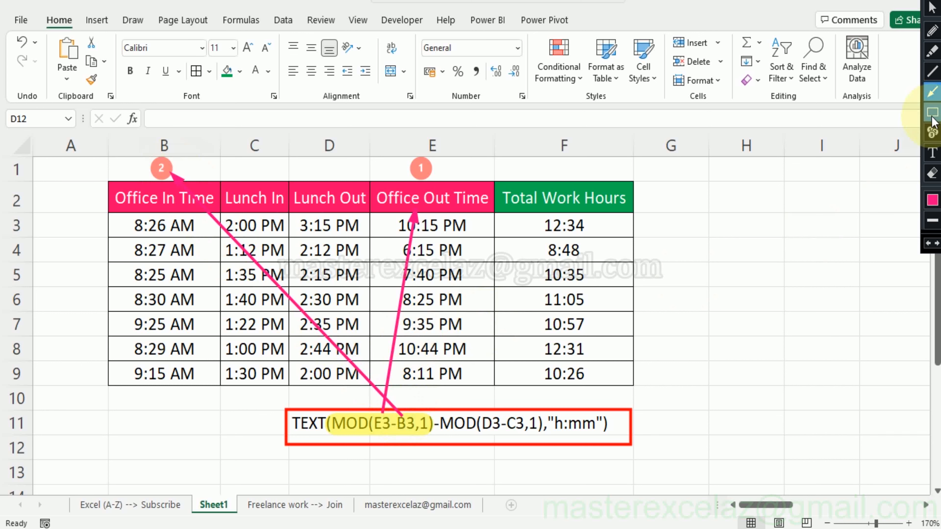
# Step: Undo the two arrows, the number markers and the yellow highlight
pyautogui.hotkey('ctrl', 'z')
pyautogui.hotkey('ctrl', 'z')
pyautogui.hotkey('ctrl', 'z')
pyautogui.hotkey('ctrl', 'z')
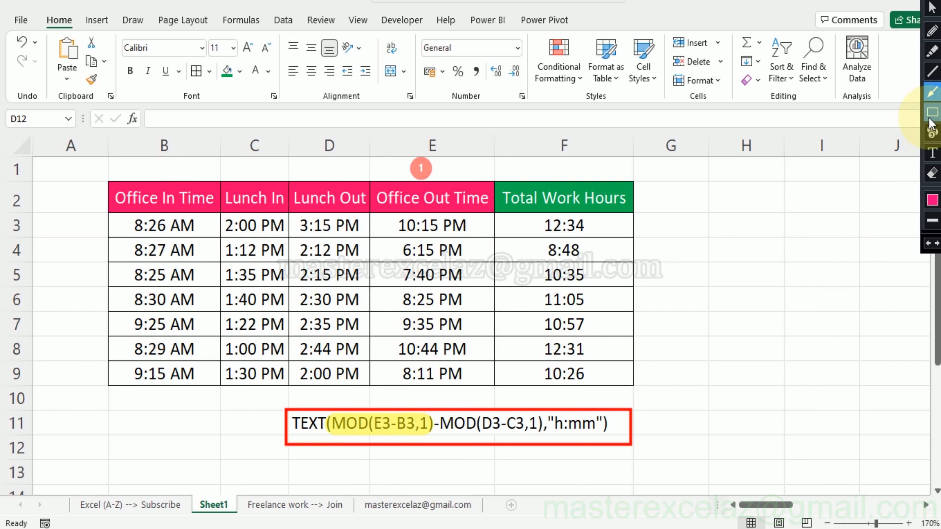
pyautogui.hotkey('ctrl', 'z')
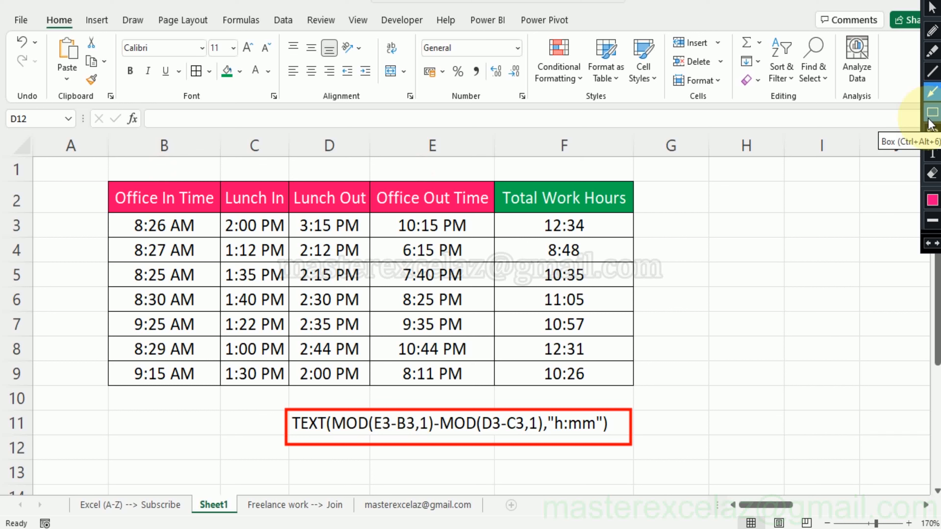
# Step: Highlight MOD(D3-C3,1) in yellow and place number markers 1 above Lunch Out and 2 above Lunch In
pyautogui.click(932, 52)
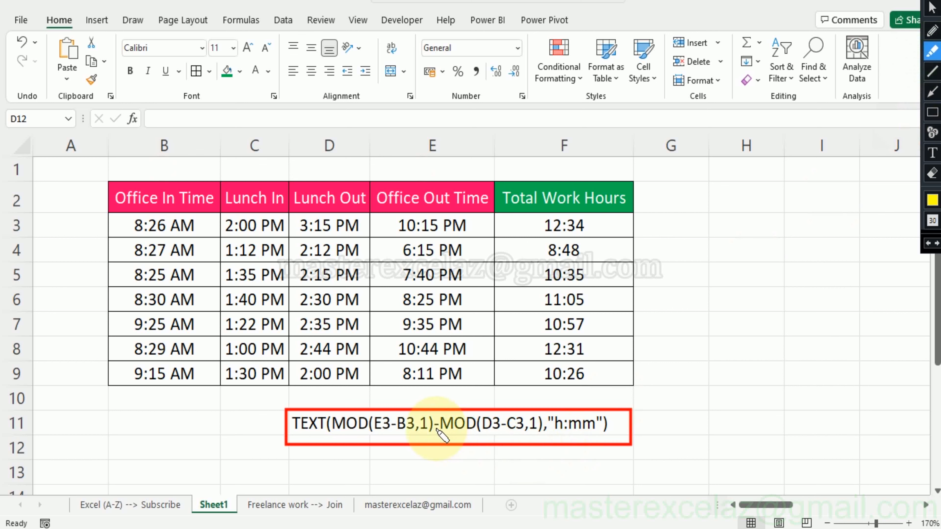
pyautogui.moveTo(437, 430); pyautogui.dragTo(531, 428)
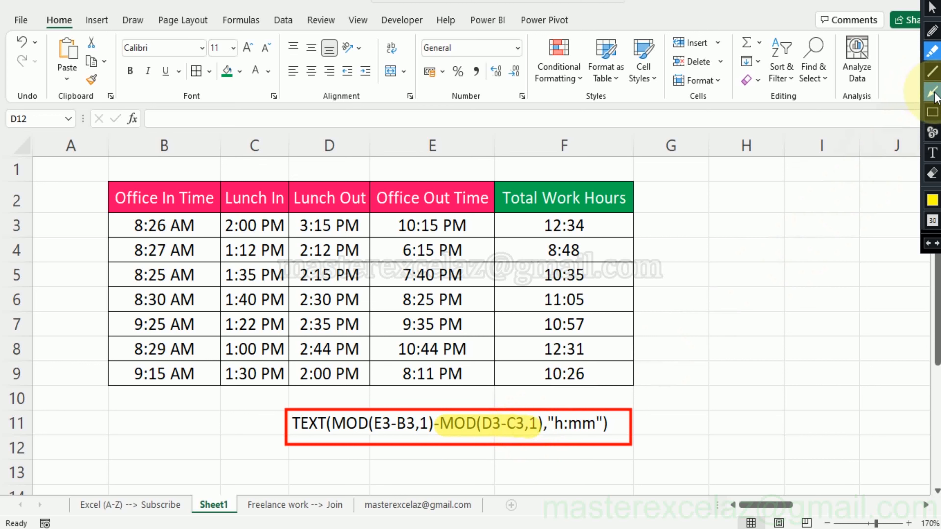
pyautogui.click(932, 133)
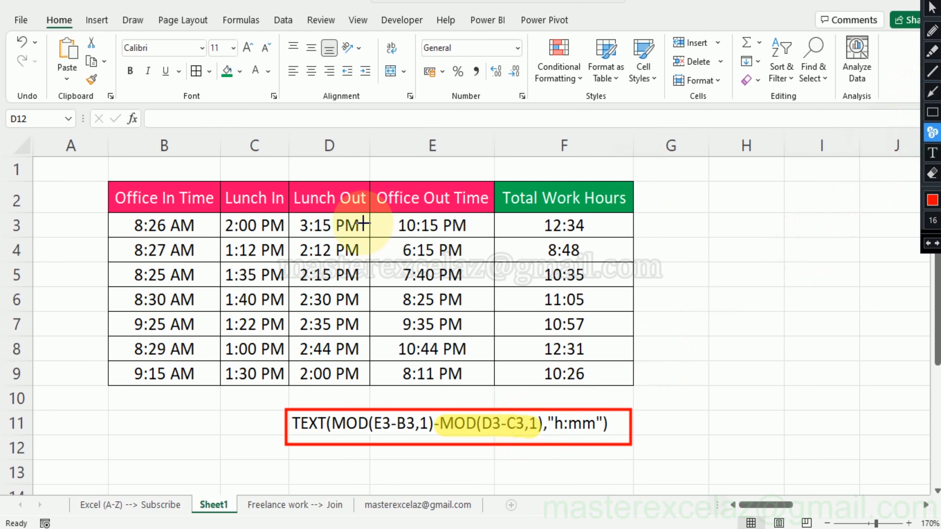
pyautogui.click(325, 165)
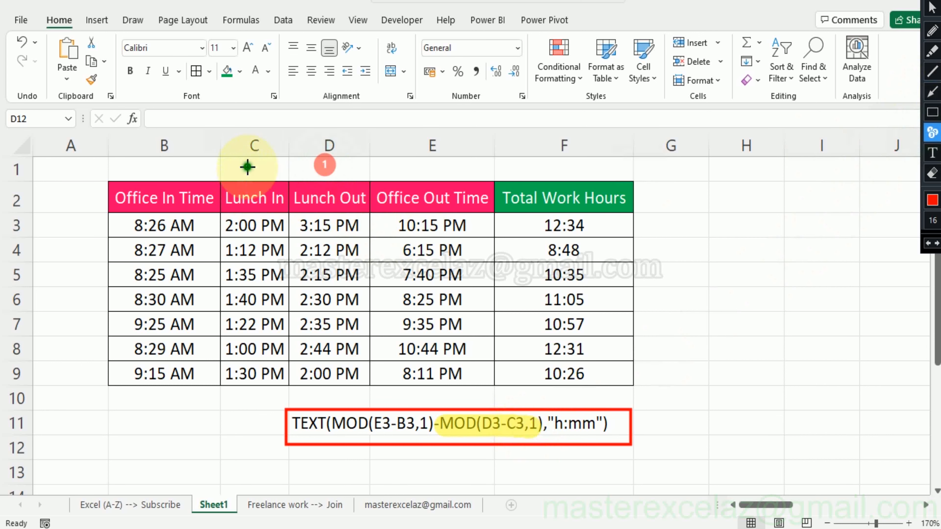
pyautogui.click(247, 166)
# Step: Draw pink arrows from D3 in the formula text to the Lunch Out heading and from C3 to Lunch In
pyautogui.click(932, 91)
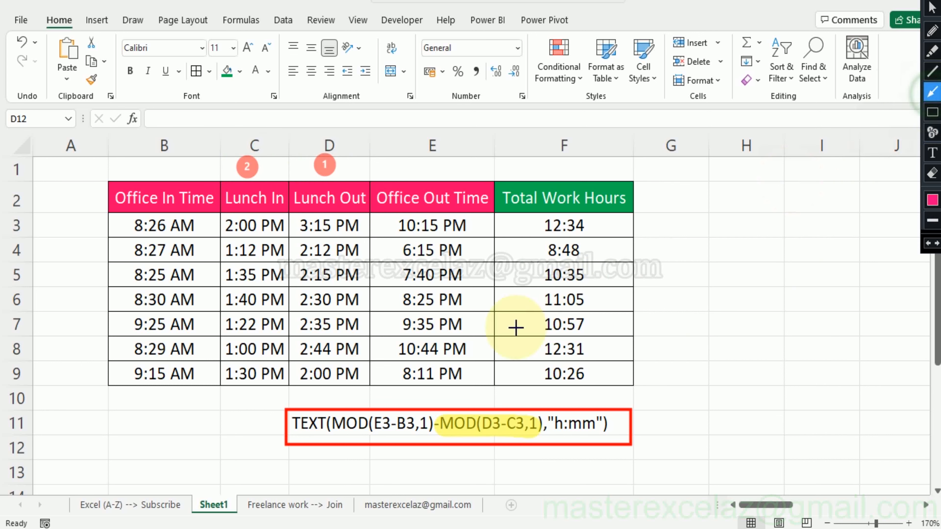
pyautogui.moveTo(490, 414)
pyautogui.mouseDown()
pyautogui.moveTo(489, 382)
pyautogui.moveTo(361, 233)
pyautogui.moveTo(344, 201)
pyautogui.mouseUp()
pyautogui.moveTo(518, 421)
pyautogui.mouseDown()
pyautogui.moveTo(385, 335)
pyautogui.moveTo(261, 194)
pyautogui.mouseUp()
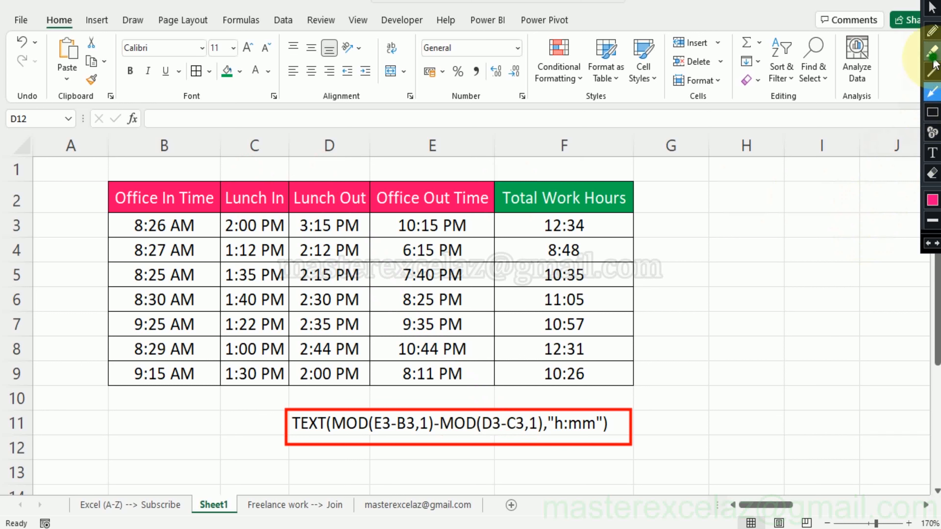
# Step: Highlight "h:mm" and TEXT in the formula text in yellow and draw a pink arrow from each to cell F3
pyautogui.click(932, 49)
pyautogui.moveTo(550, 424); pyautogui.dragTo(594, 425)
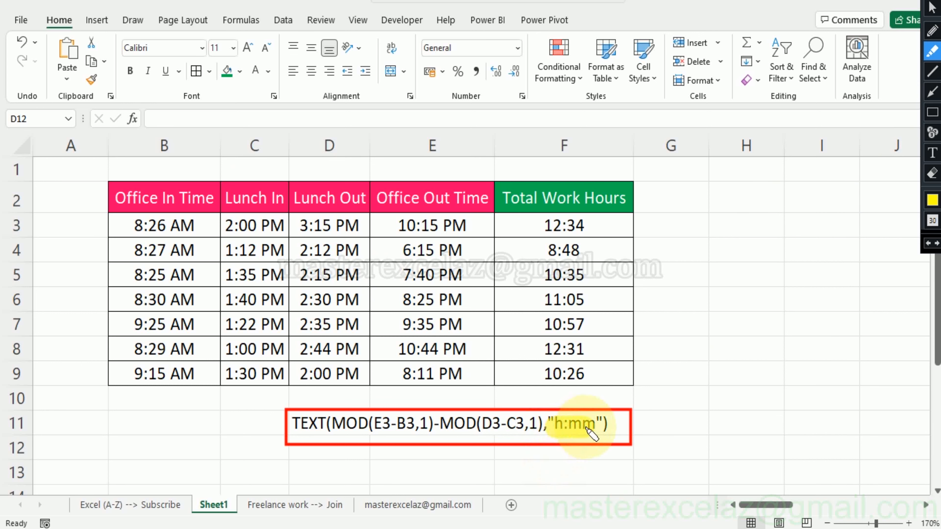
pyautogui.moveTo(294, 425)
pyautogui.mouseDown()
pyautogui.moveTo(326, 425)
pyautogui.moveTo(557, 226)
pyautogui.mouseUp()
pyautogui.click(937, 92)
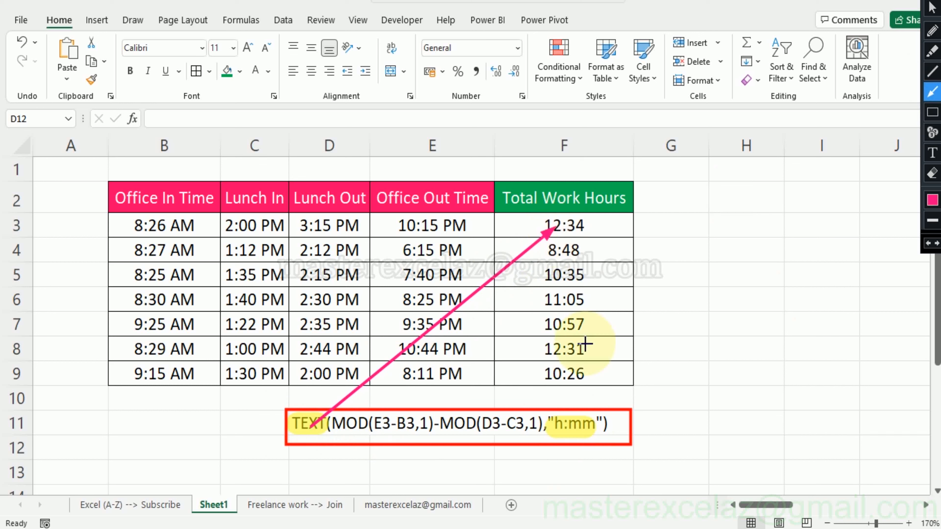
pyautogui.moveTo(584, 426)
pyautogui.mouseDown()
pyautogui.moveTo(580, 248)
pyautogui.moveTo(566, 228)
pyautogui.mouseUp()
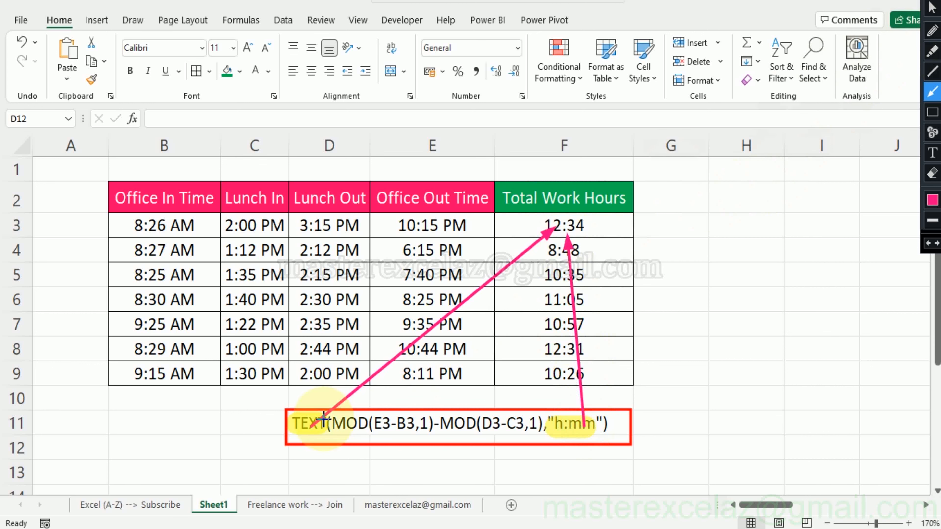
pyautogui.press('ctrl')
pyautogui.press('ctrl')
pyautogui.press('ctrl')
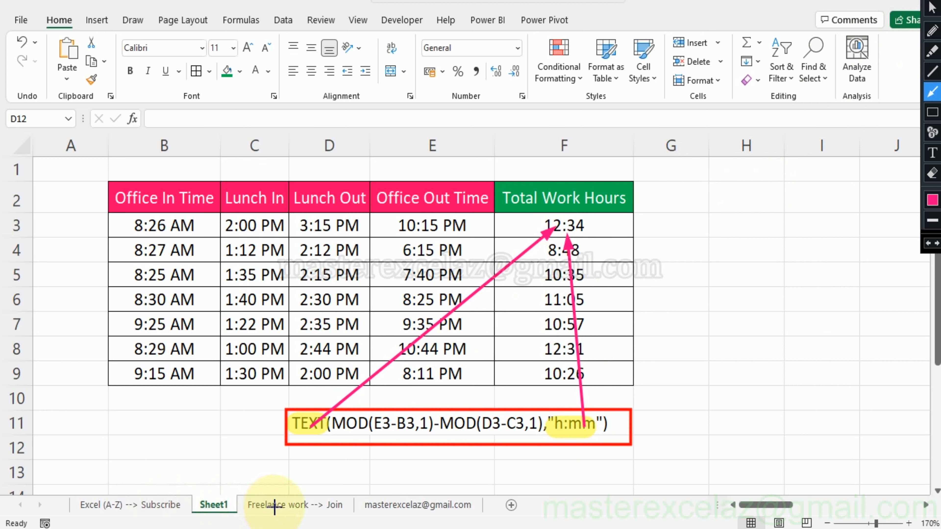
pyautogui.press('ctrl')
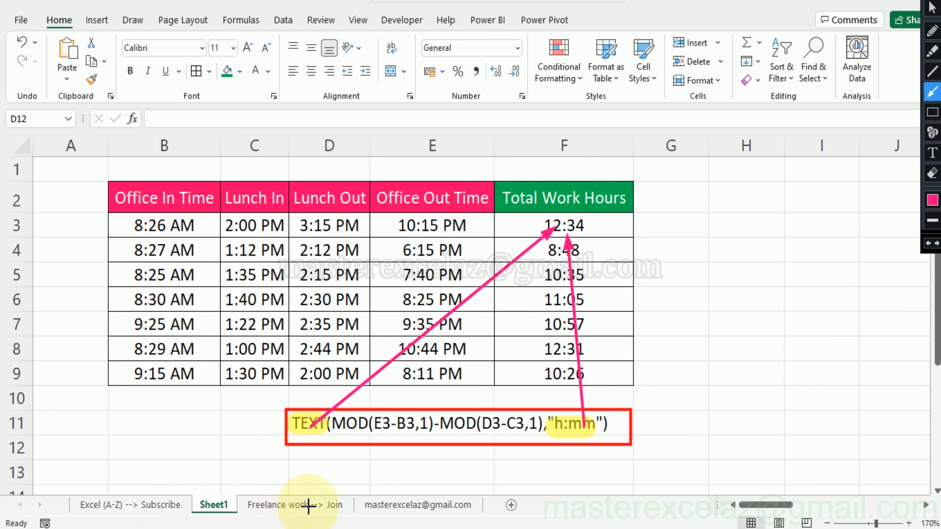
pyautogui.press('ctrl')
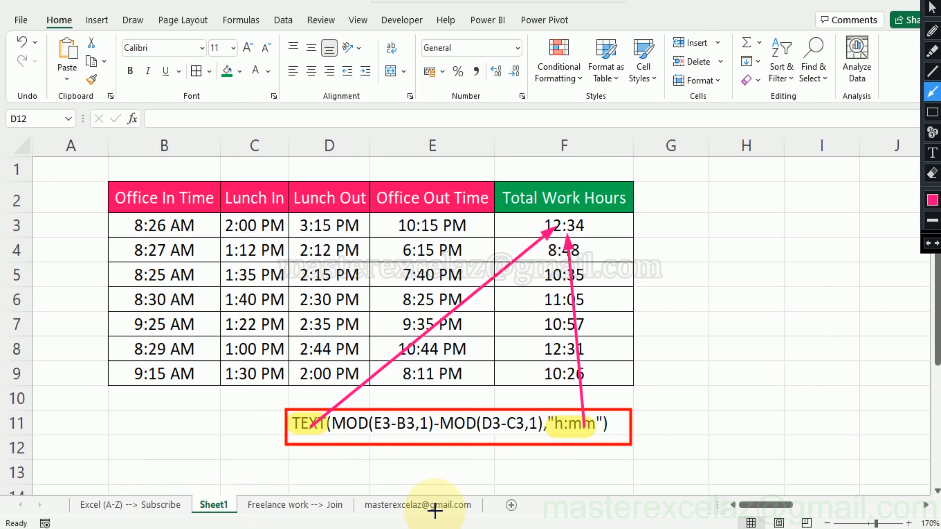
pyautogui.press('ctrl')
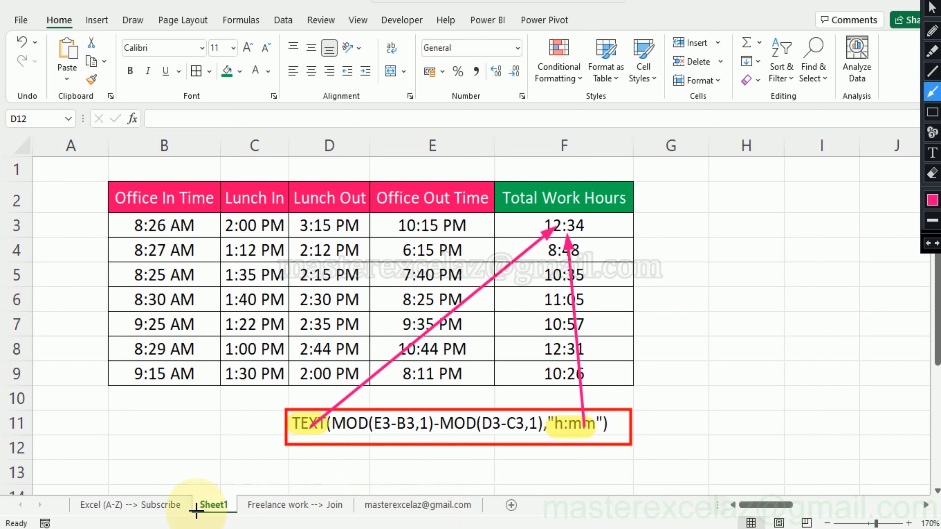
pyautogui.press('ctrl')
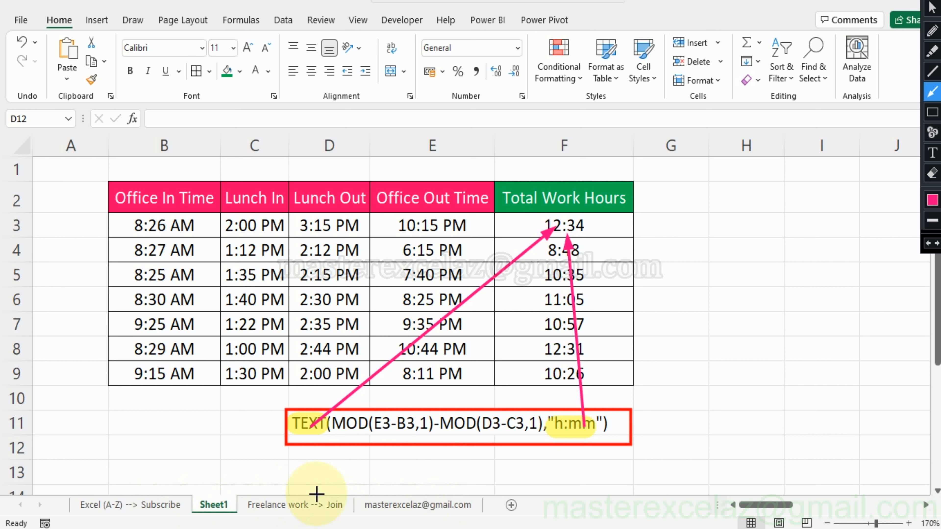